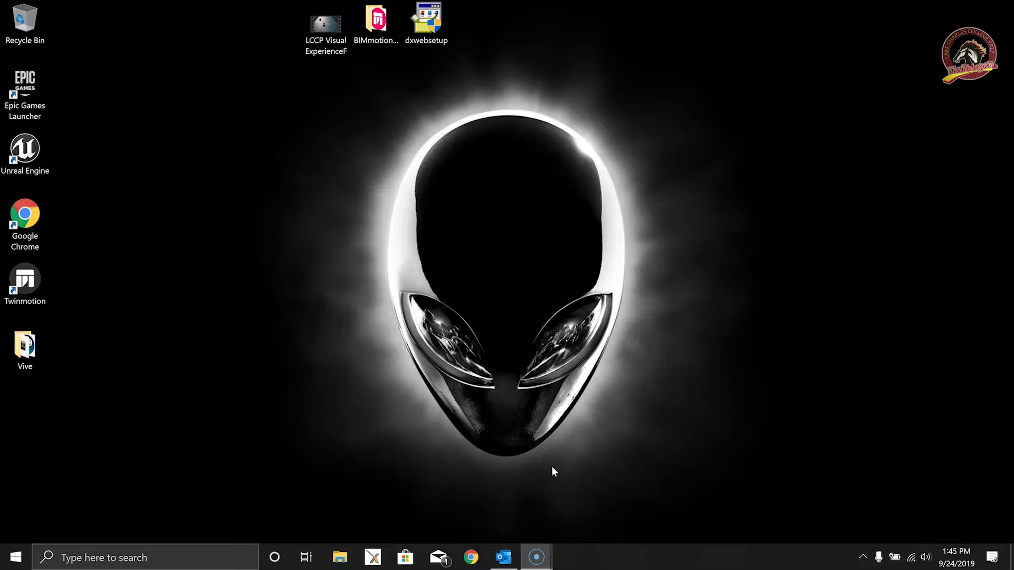
{"action": "left_click", "coordinate": [311, 42]}
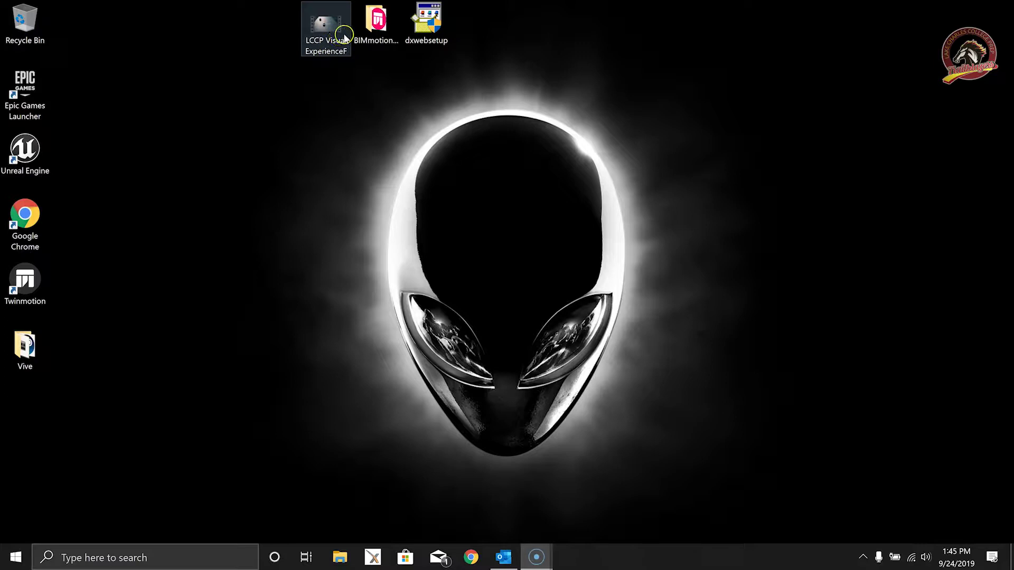
{"action": "double_click", "coordinate": [436, 38]}
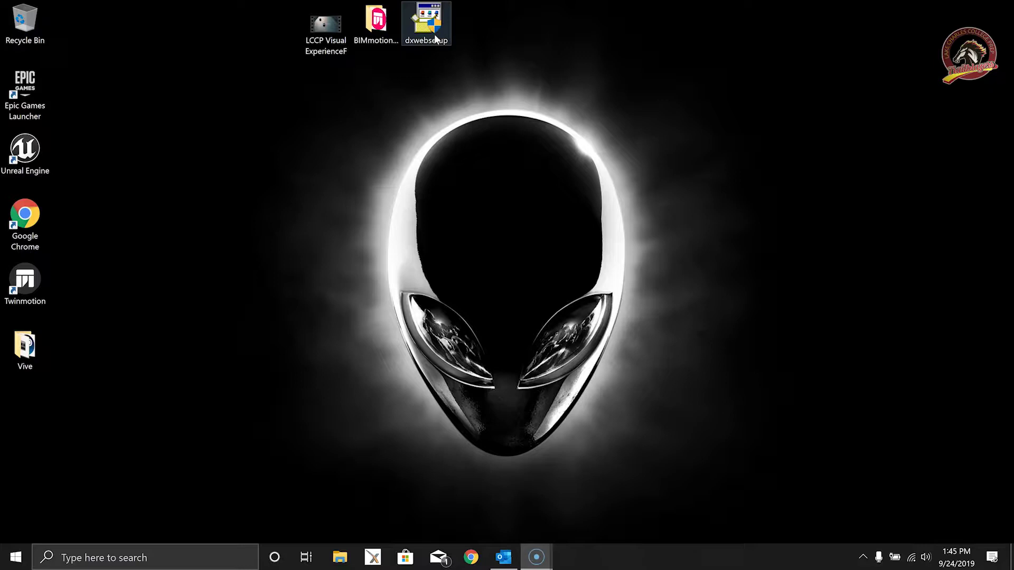
{"action": "double_click", "coordinate": [435, 37]}
{"action": "left_click", "coordinate": [374, 27]}
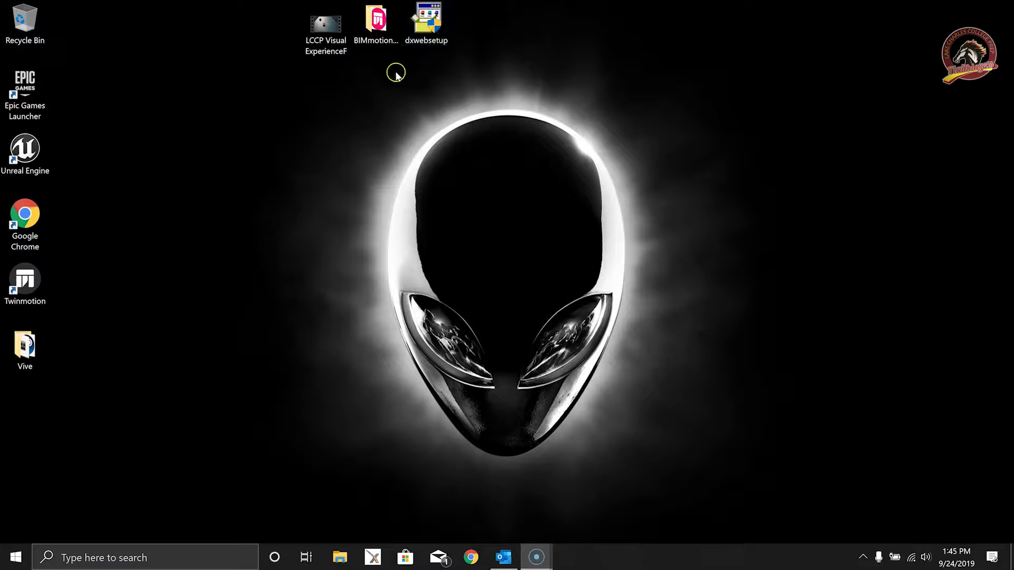
Open the BIMmotion_LCCP91819 folder from the desktop and move its window towards the middle of the desktop
{"action": "double_click", "coordinate": [379, 36]}
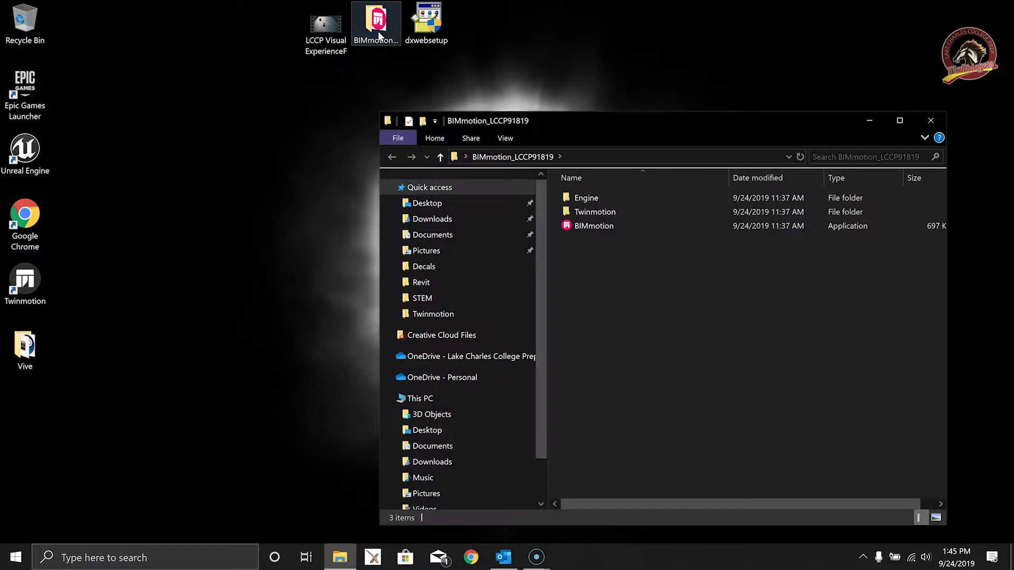
{"action": "left_click", "coordinate": [544, 104]}
{"action": "left_click_drag", "start_coordinate": [624, 122], "coordinate": [480, 65]}
{"action": "left_click", "coordinate": [485, 166]}
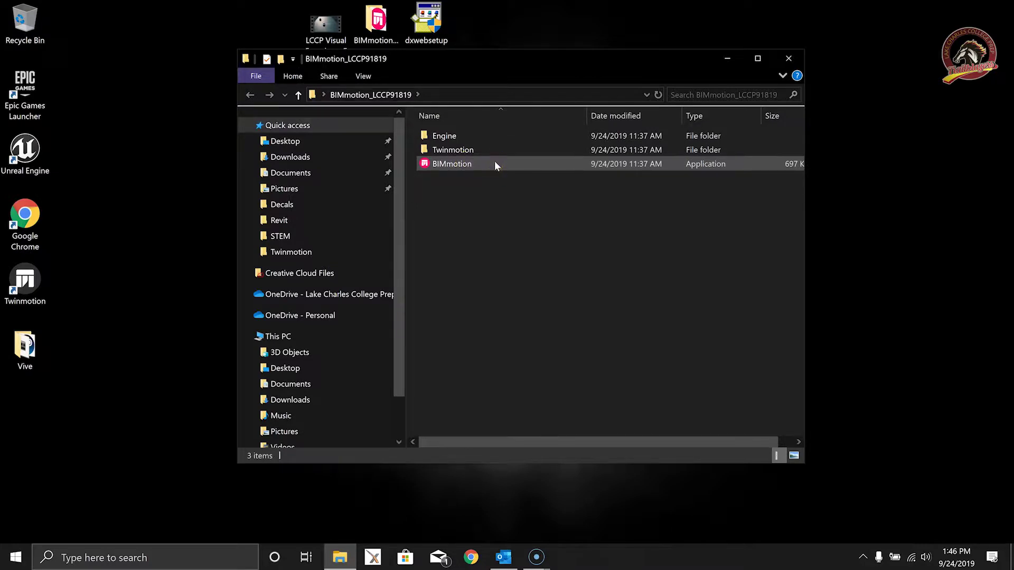
Launch the BIMmotion application, allow Twinmotion through the firewall, and dismiss the SteamVR window
{"action": "double_click", "coordinate": [498, 164]}
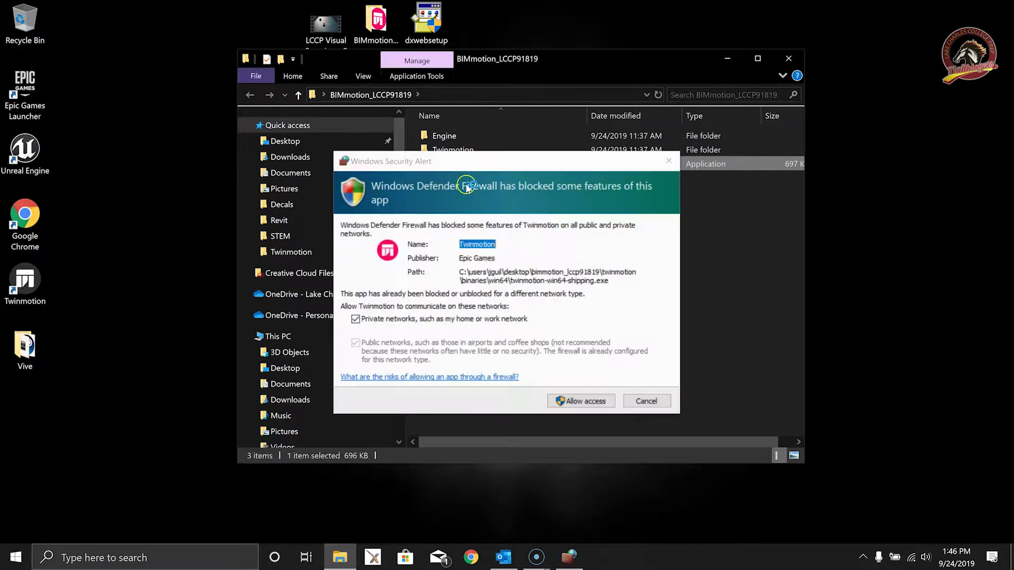
{"action": "left_click", "coordinate": [602, 403]}
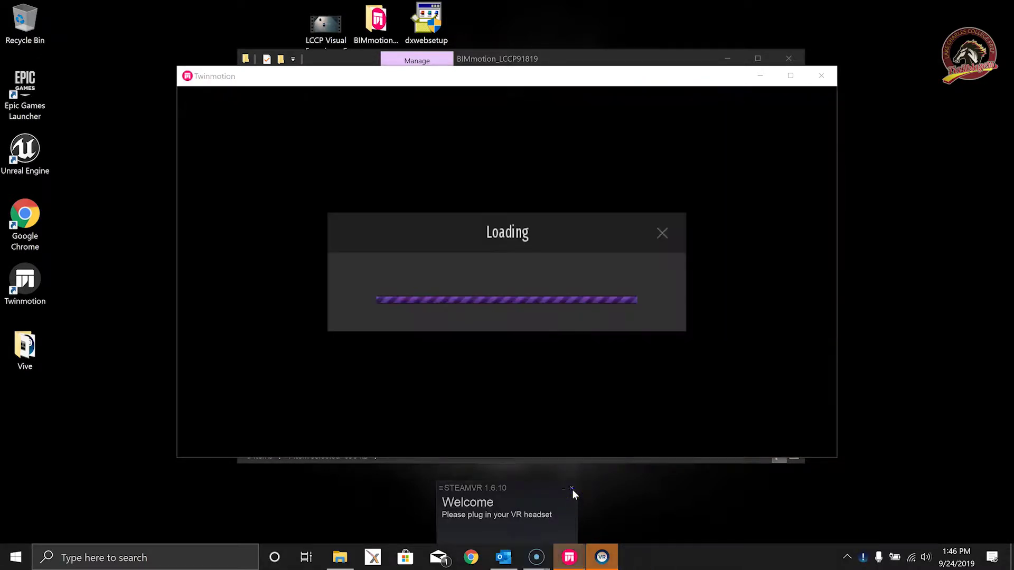
{"action": "left_click", "coordinate": [571, 489]}
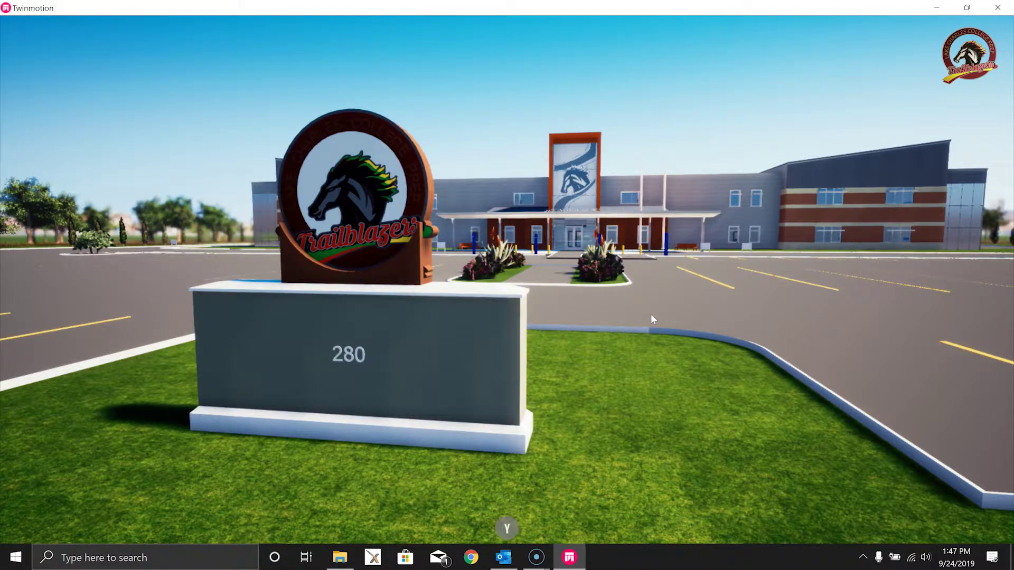
Look at the BIMmotion application file in its folder again and return to the running presentation
{"action": "left_click", "coordinate": [630, 310]}
{"action": "left_click", "coordinate": [339, 557]}
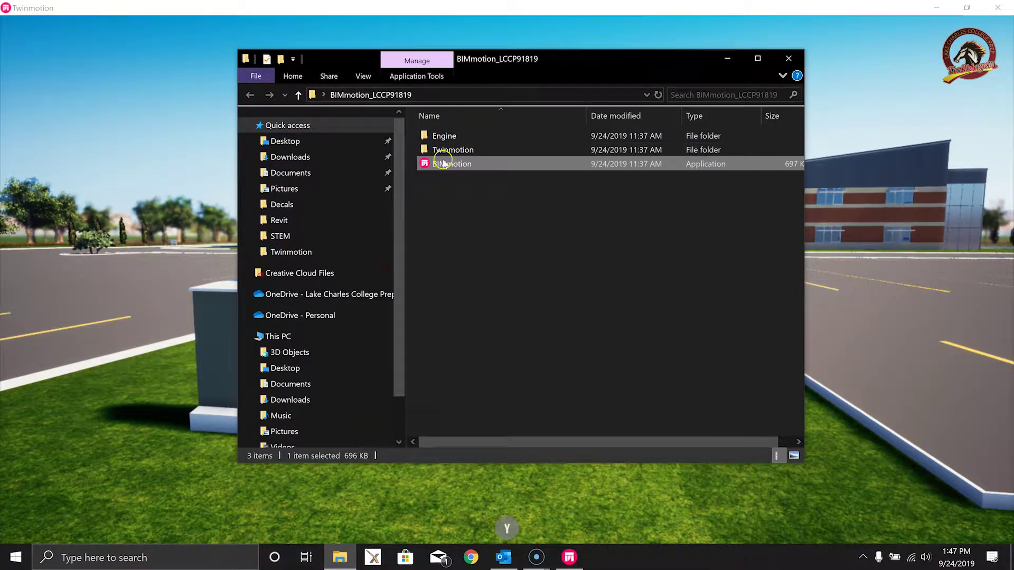
{"action": "left_click", "coordinate": [728, 59]}
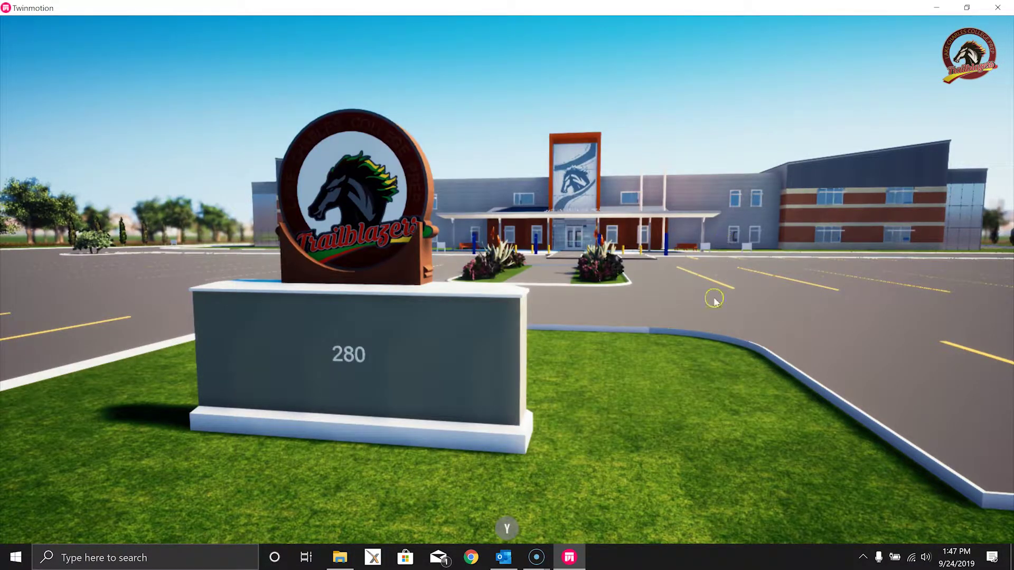
Reveal the presentation's controls and look over the settings and the mouse and keyboard navigation help
{"action": "left_click", "coordinate": [508, 529]}
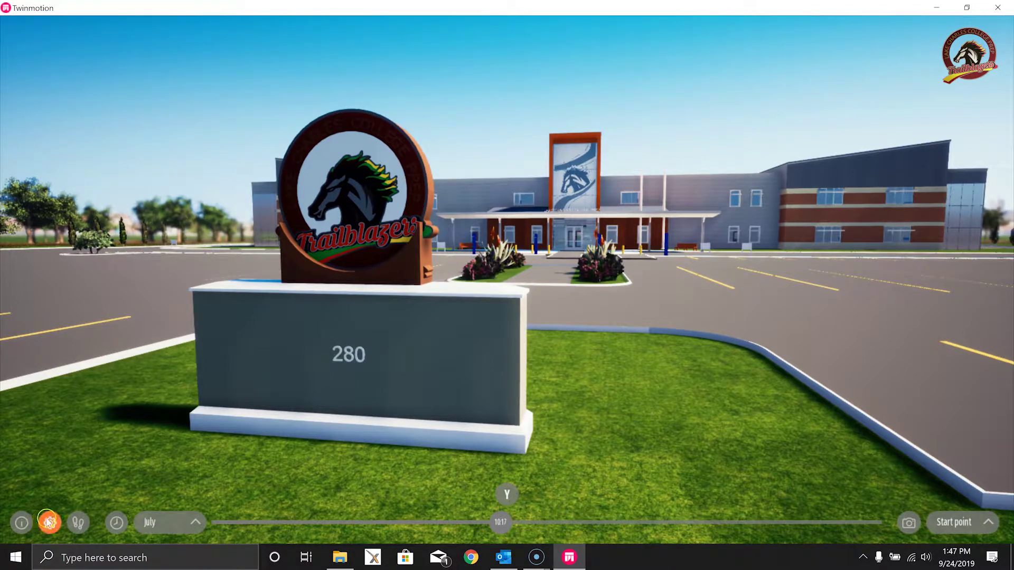
{"action": "left_click", "coordinate": [50, 522]}
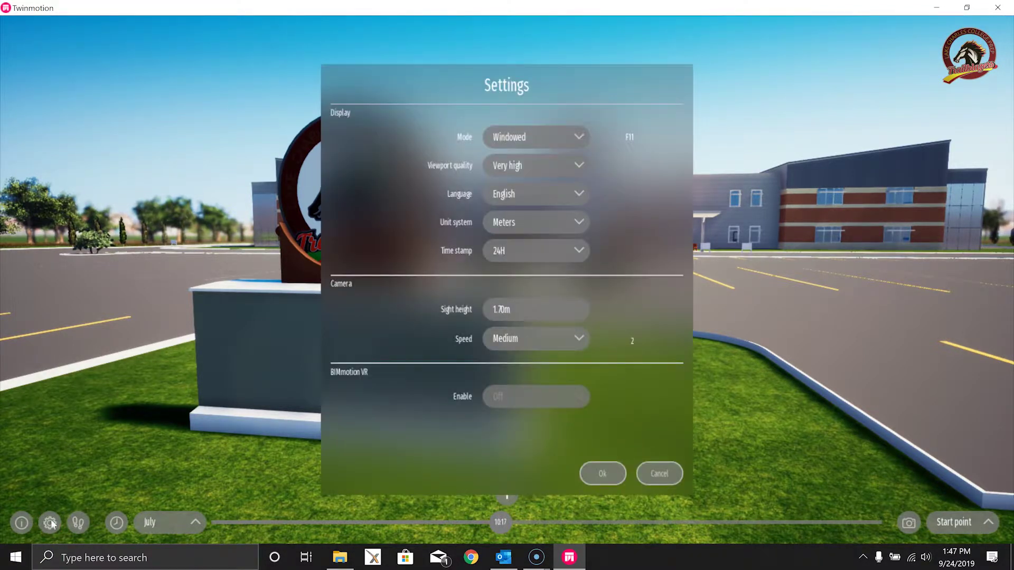
{"action": "left_click", "coordinate": [670, 472]}
{"action": "left_click", "coordinate": [21, 522]}
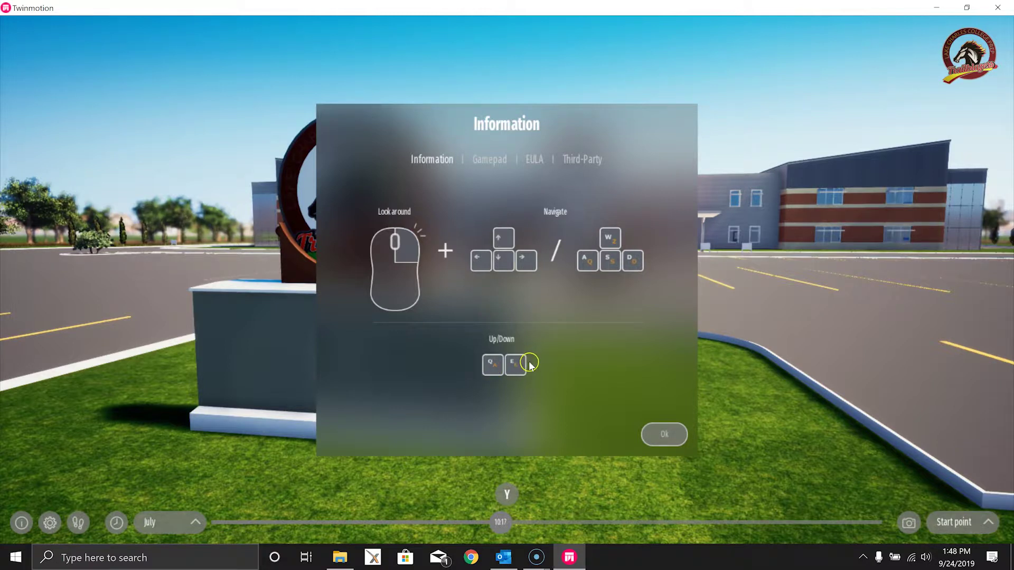
{"action": "left_click", "coordinate": [664, 434]}
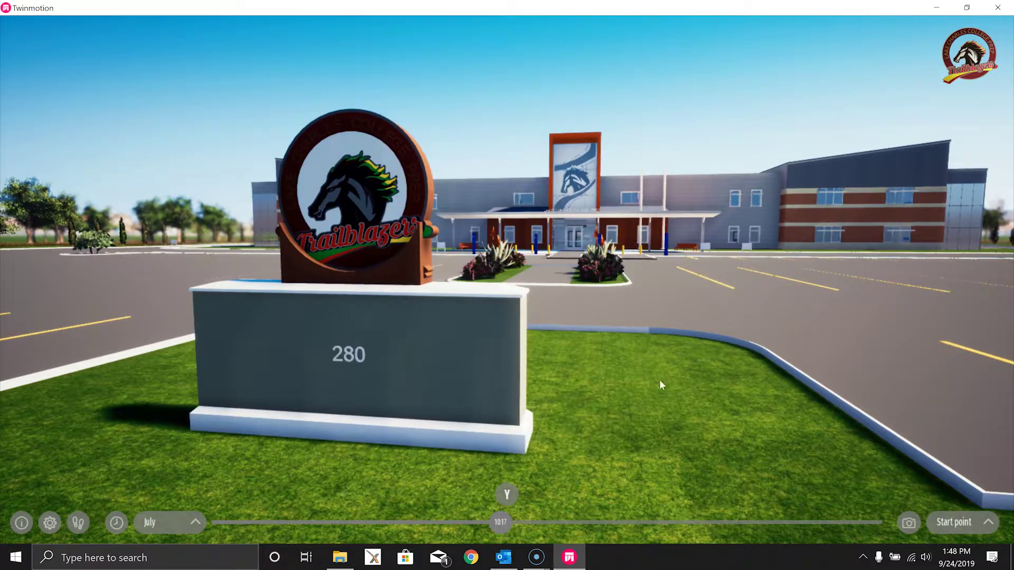
Look around the entrance sign and fly the camera up to see the parking lot and school front from above
{"action": "left_click_drag", "start_coordinate": [556, 253], "coordinate": [228, 252]}
{"action": "mouse_move", "coordinate": [552, 254]}
{"action": "left_mouse_down"}
{"action": "mouse_move", "coordinate": [578, 254]}
{"action": "mouse_move", "coordinate": [554, 253]}
{"action": "left_mouse_up"}
{"action": "key", "text": "w"}
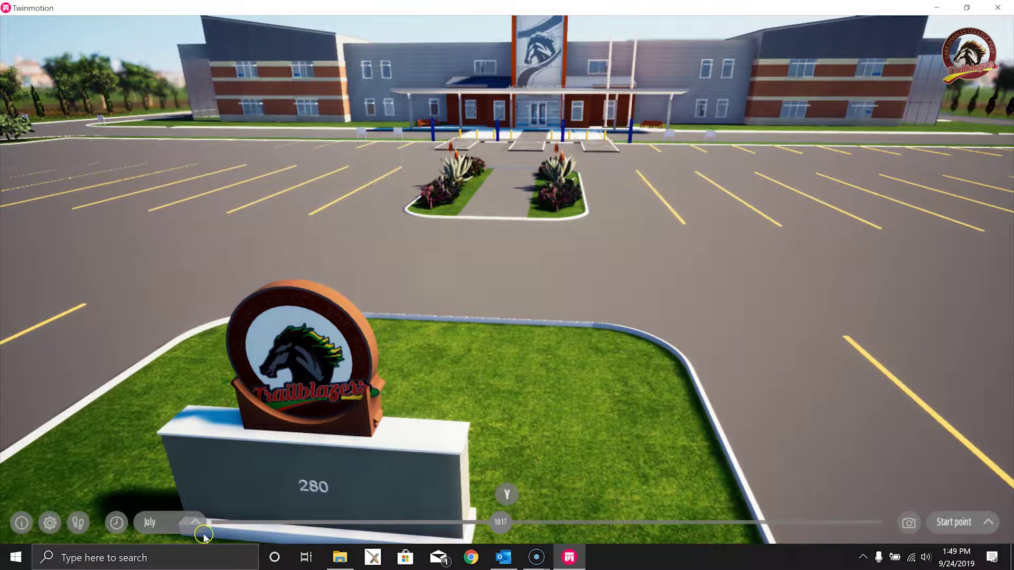
Set the scene's month to September and tilt the camera up to frame the whole school front
{"action": "left_click", "coordinate": [190, 522]}
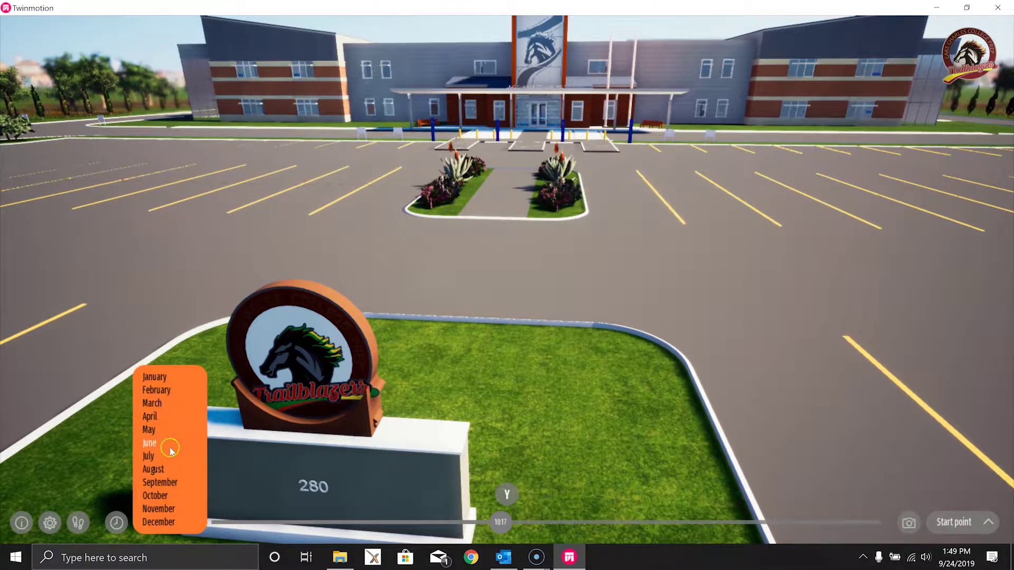
{"action": "left_click", "coordinate": [154, 483]}
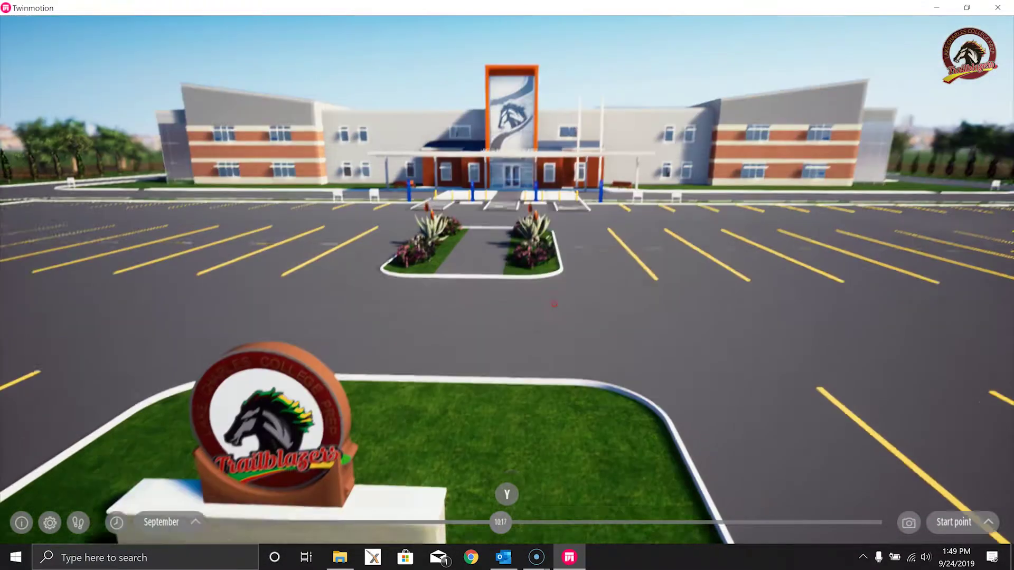
{"action": "right_click_drag", "start_coordinate": [554, 304], "coordinate": [553, 306]}
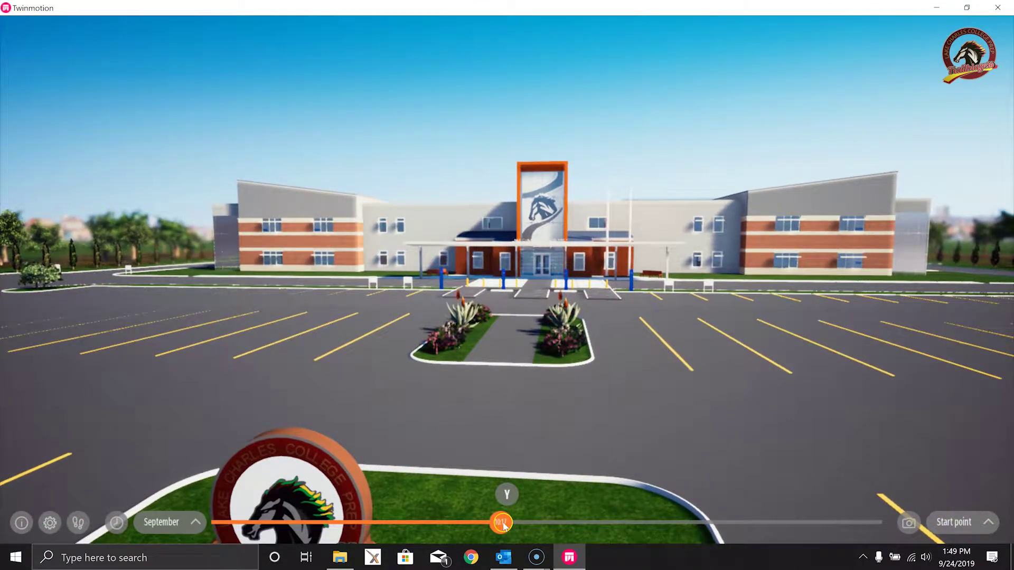
{"action": "scroll", "coordinate": [539, 439], "scroll_direction": "down", "scroll_amount": 2}
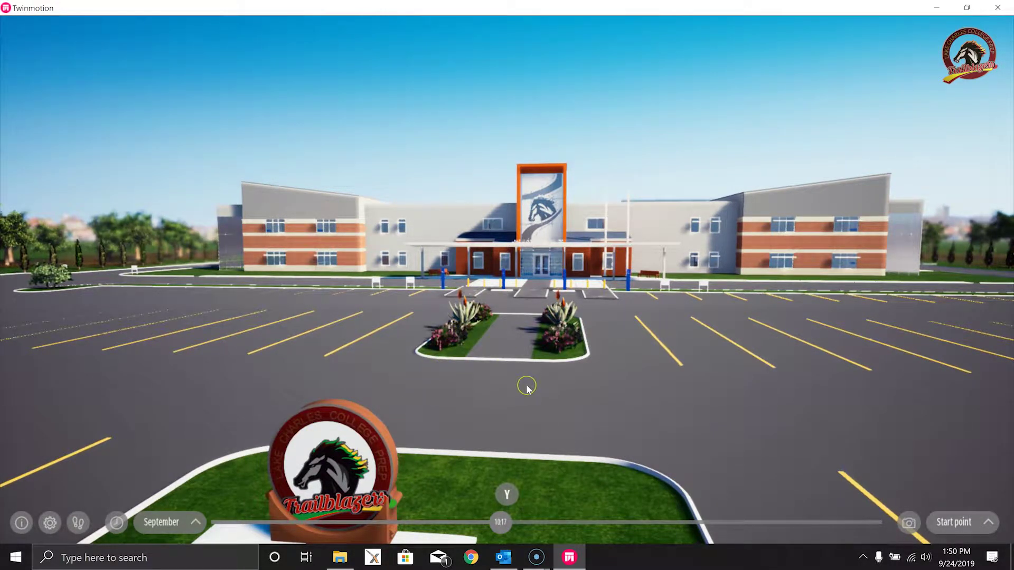
{"action": "left_click", "coordinate": [218, 461]}
Review the display mode and viewport quality options in the settings, keeping Windowed and Very high
{"action": "left_click", "coordinate": [49, 525]}
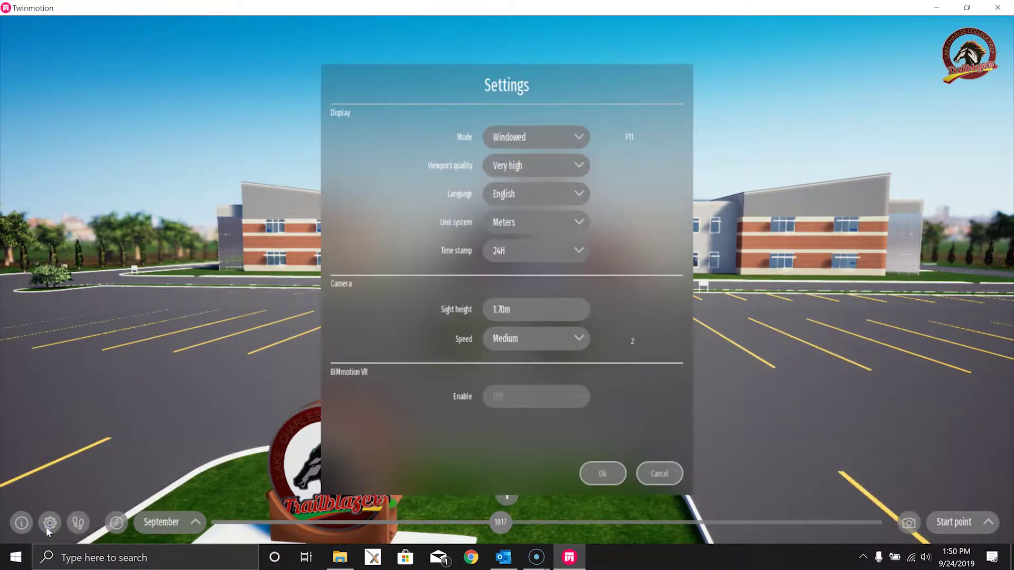
{"action": "left_click", "coordinate": [536, 139]}
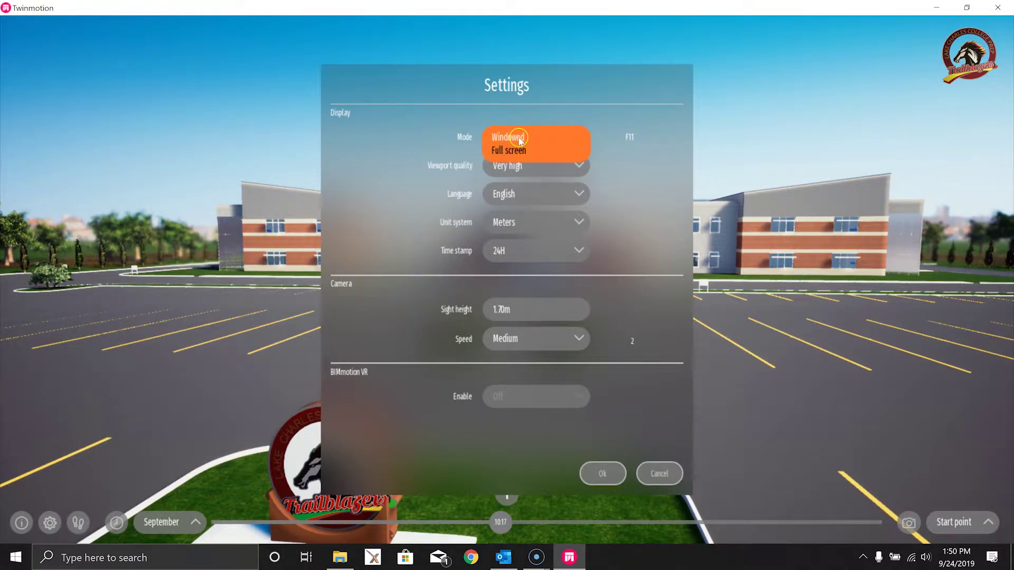
{"action": "left_click", "coordinate": [514, 138]}
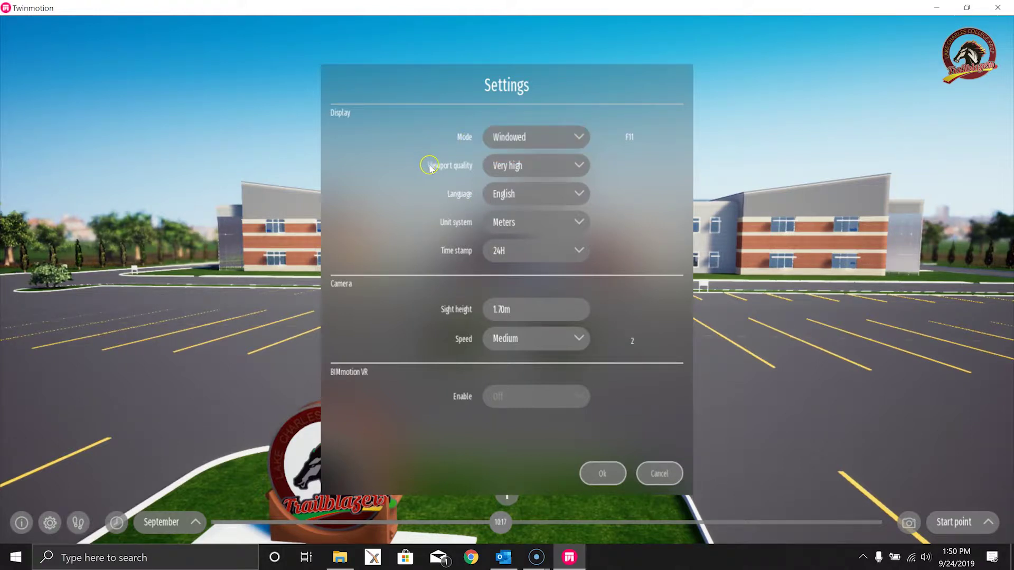
{"action": "left_click", "coordinate": [499, 166]}
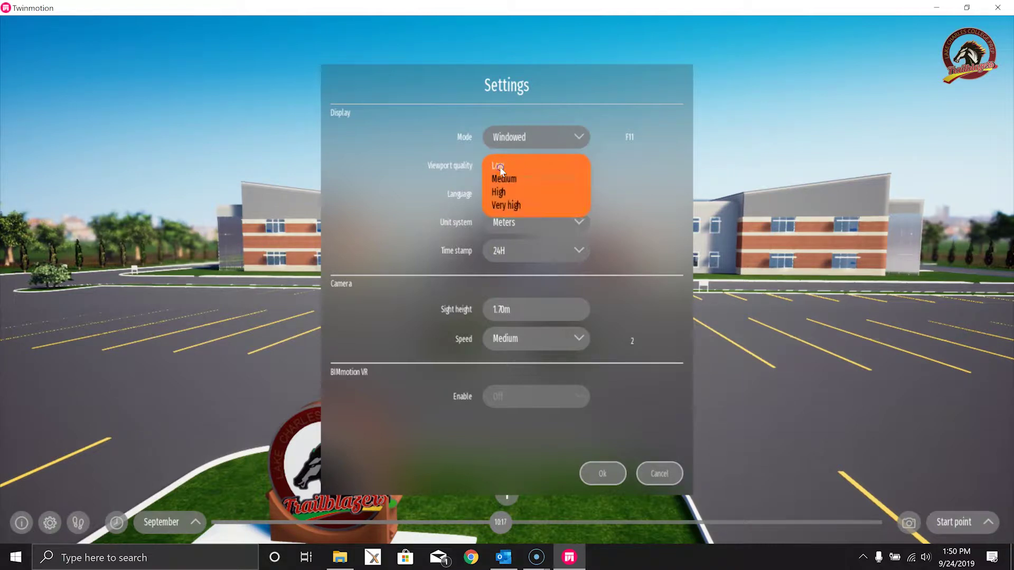
{"action": "left_click", "coordinate": [499, 207]}
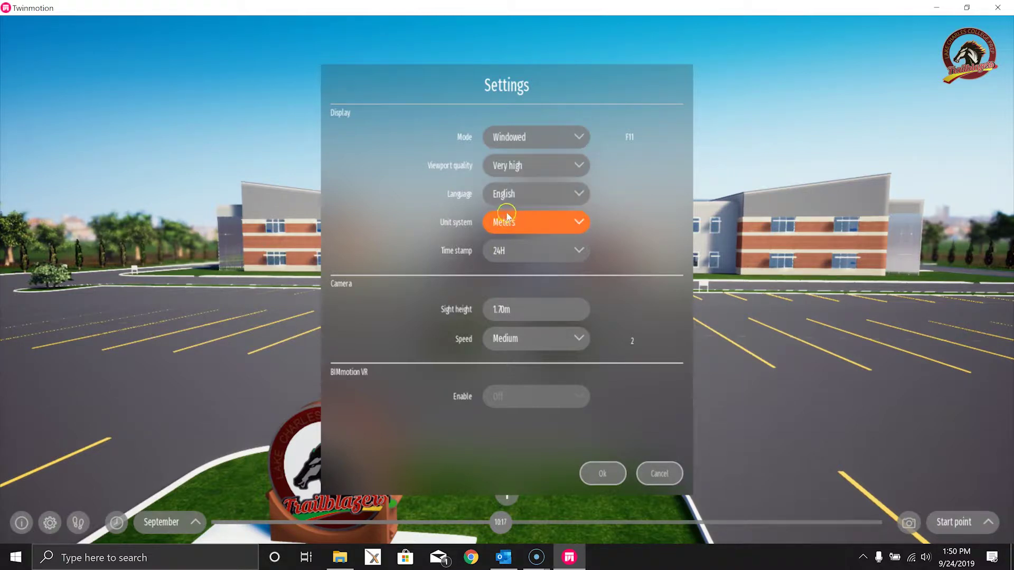
{"action": "left_click", "coordinate": [520, 168]}
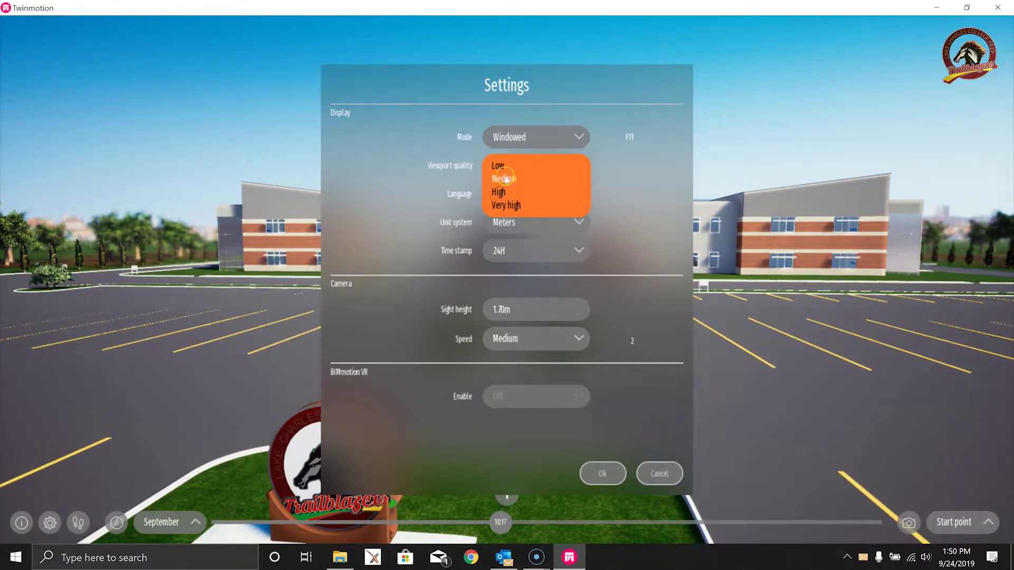
{"action": "left_click", "coordinate": [404, 195]}
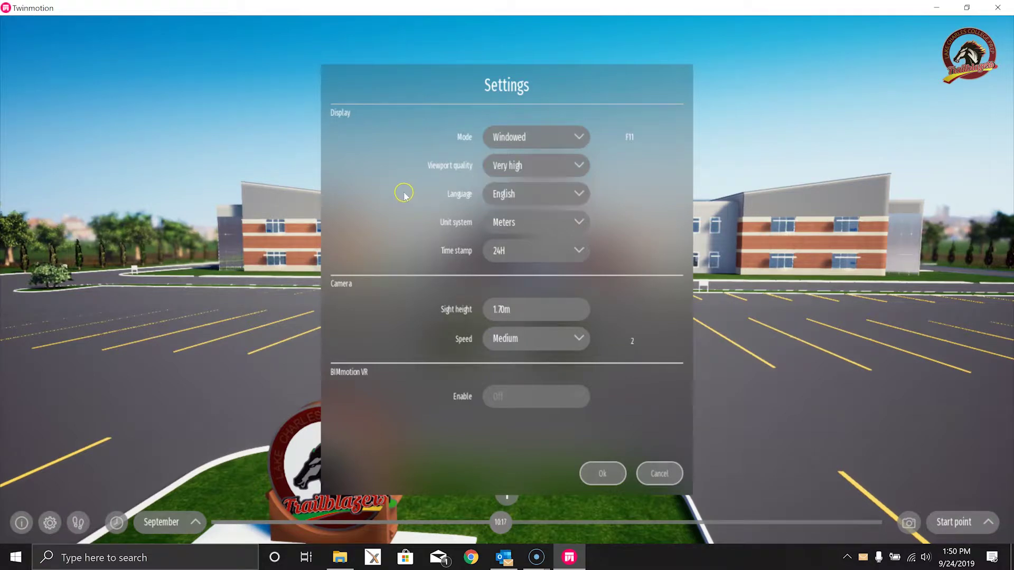
Check the unit system options, set the time stamp format to 12H, and apply the settings
{"action": "left_click", "coordinate": [533, 223]}
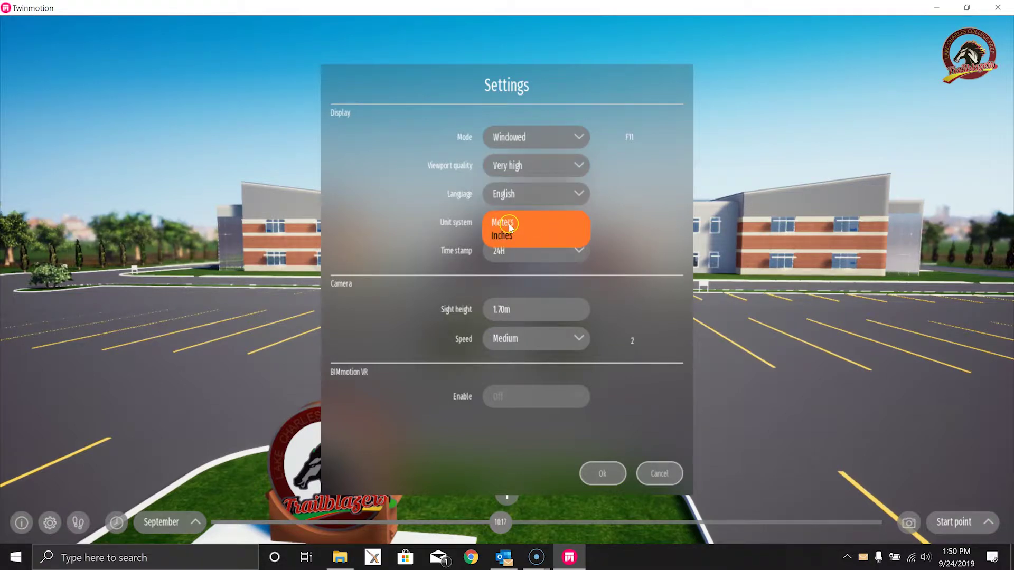
{"action": "left_click", "coordinate": [424, 236]}
{"action": "left_click", "coordinate": [510, 247]}
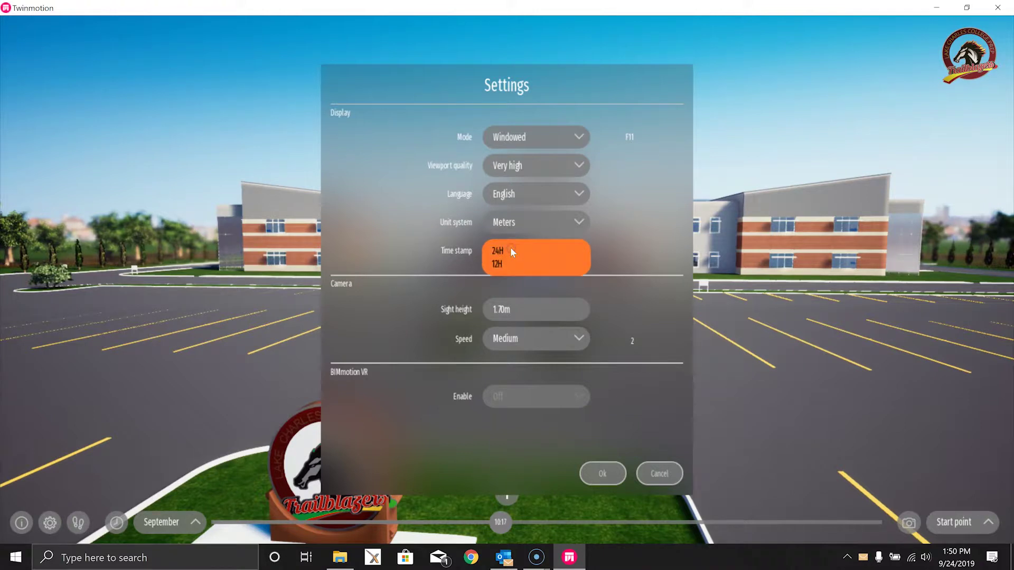
{"action": "left_click", "coordinate": [497, 262]}
{"action": "left_click", "coordinate": [450, 270]}
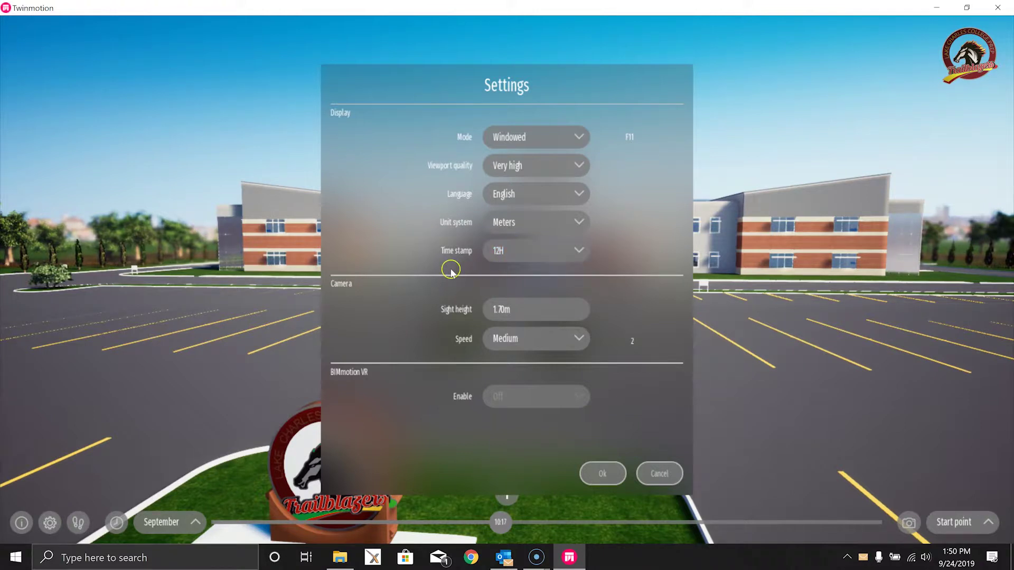
{"action": "left_click", "coordinate": [602, 474]}
Set the time of day to 6:51 PM and turn the camera towards the setting sun
{"action": "left_click_drag", "start_coordinate": [575, 387], "coordinate": [575, 388]}
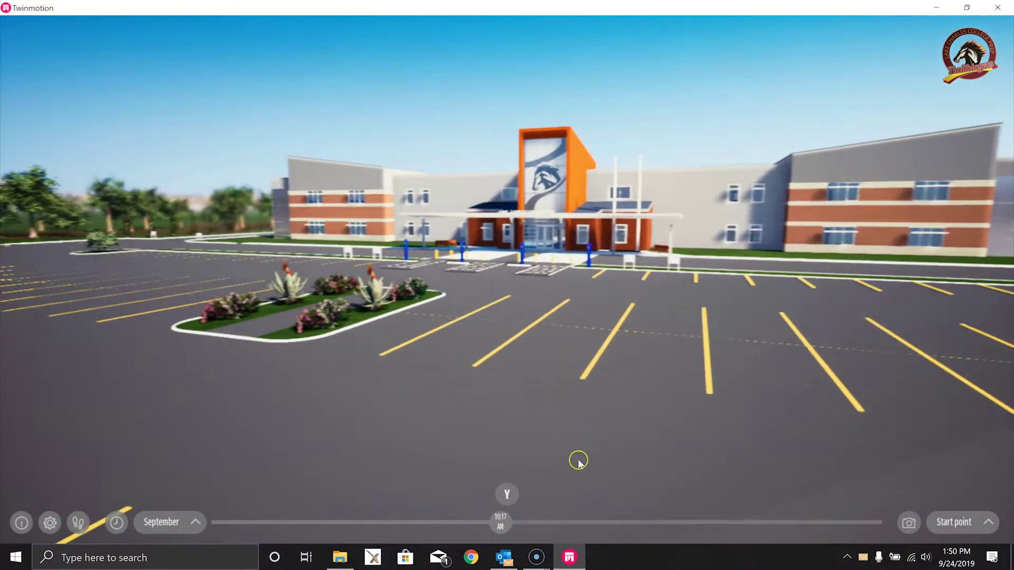
{"action": "left_click_drag", "start_coordinate": [504, 526], "coordinate": [737, 526]}
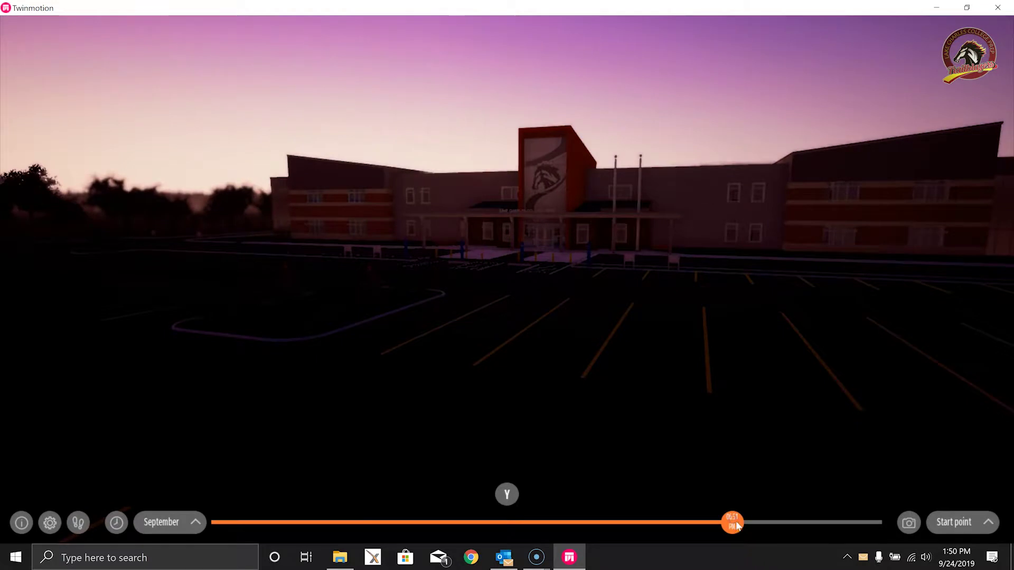
{"action": "left_click_drag", "start_coordinate": [296, 172], "coordinate": [715, 430]}
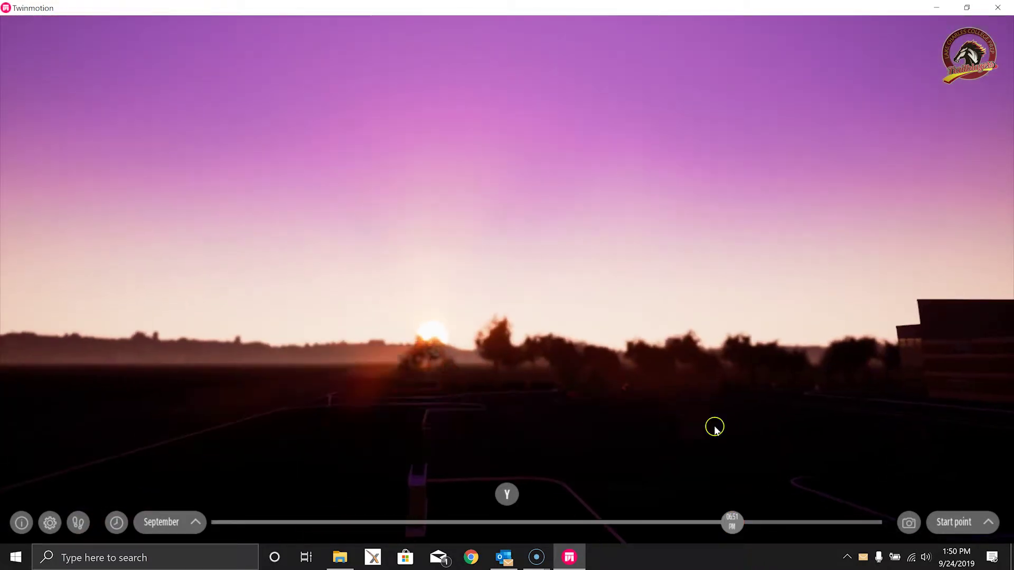
Set the time of day to 12:37 PM and turn the camera back towards the parking lot and school
{"action": "left_click_drag", "start_coordinate": [740, 527], "coordinate": [567, 528]}
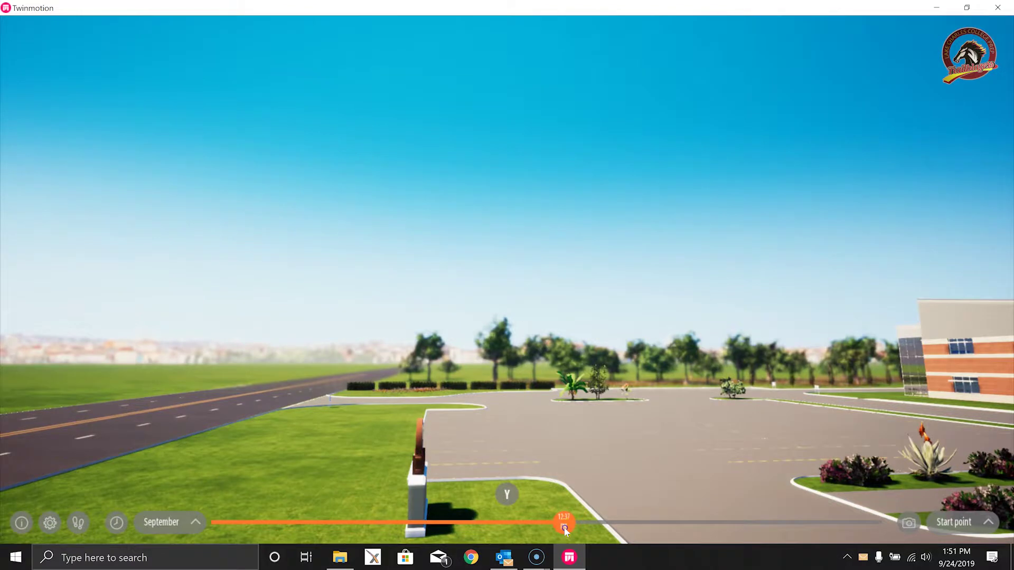
{"action": "left_click_drag", "start_coordinate": [565, 452], "coordinate": [430, 346]}
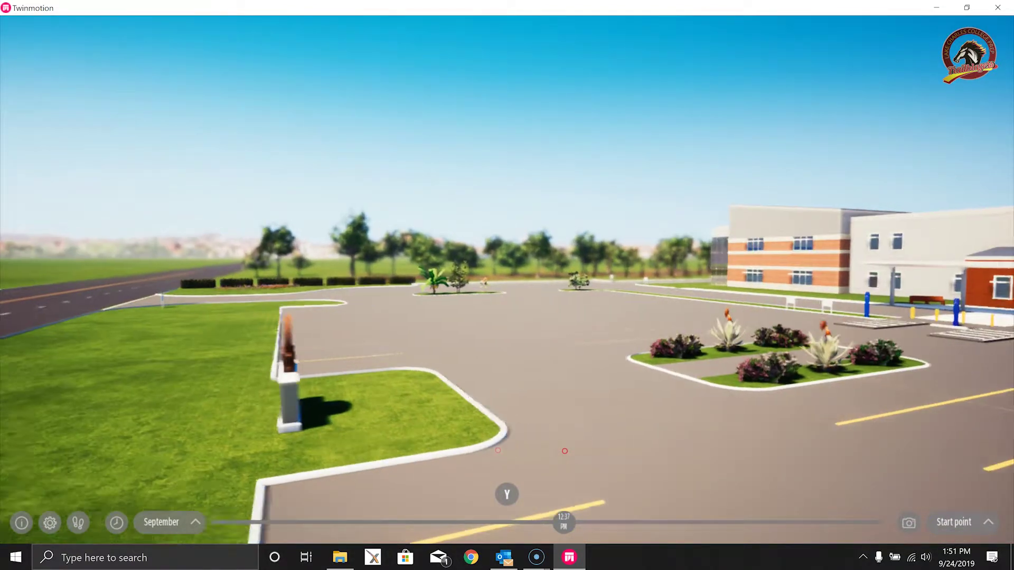
Bring the school's front facade into view and set the time of day to mid-morning
{"action": "key", "text": "a"}
{"action": "left_click_drag", "start_coordinate": [565, 451], "coordinate": [567, 423]}
{"action": "left_click_drag", "start_coordinate": [564, 522], "coordinate": [491, 523]}
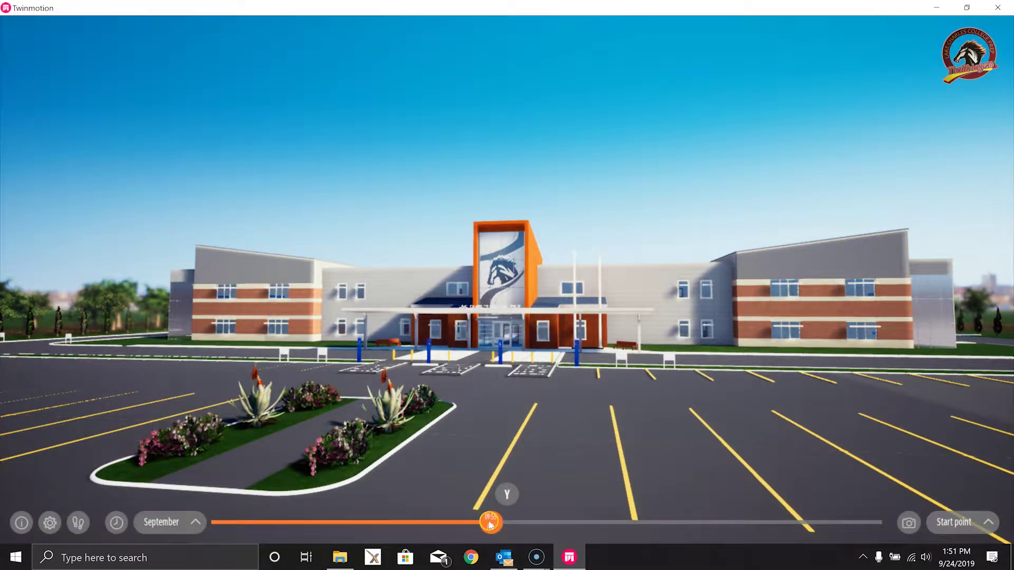
Fly across the parking lot towards the school sign and switch to walking mode
{"action": "left_click_drag", "start_coordinate": [554, 422], "coordinate": [264, 488]}
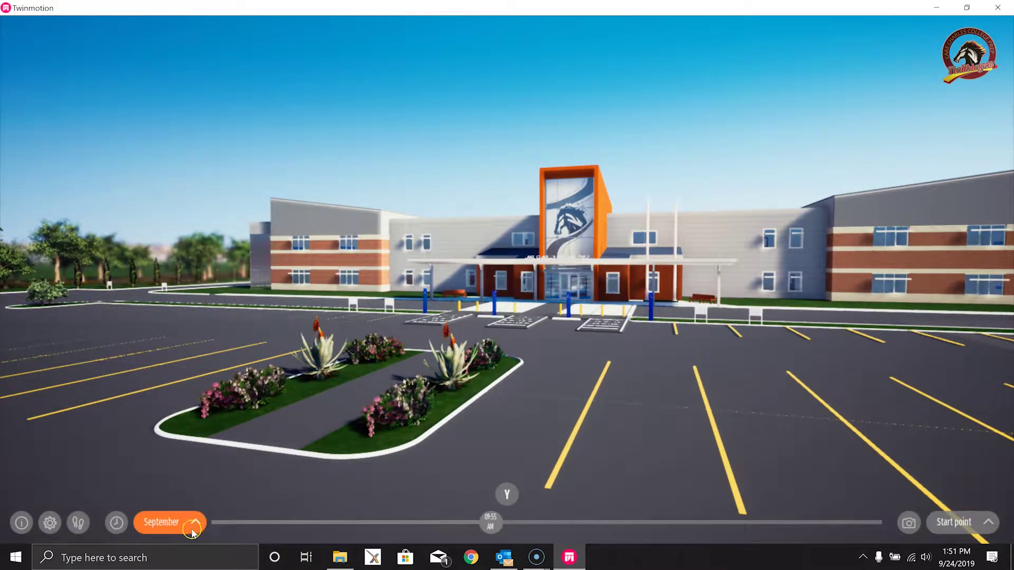
{"action": "right_click_drag", "start_coordinate": [475, 411], "coordinate": [474, 414]}
{"action": "key", "text": "w"}
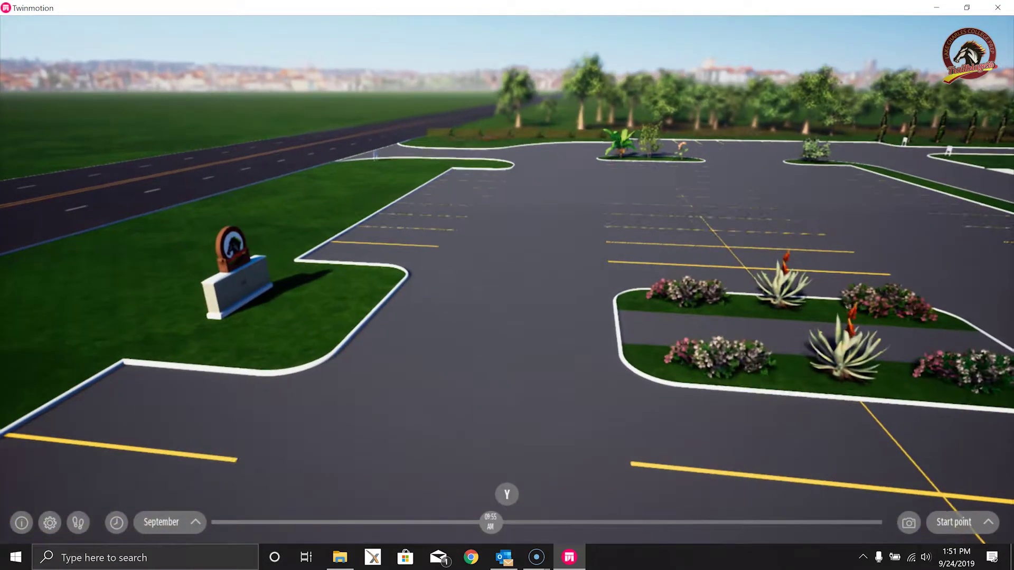
{"action": "left_click", "coordinate": [79, 522]}
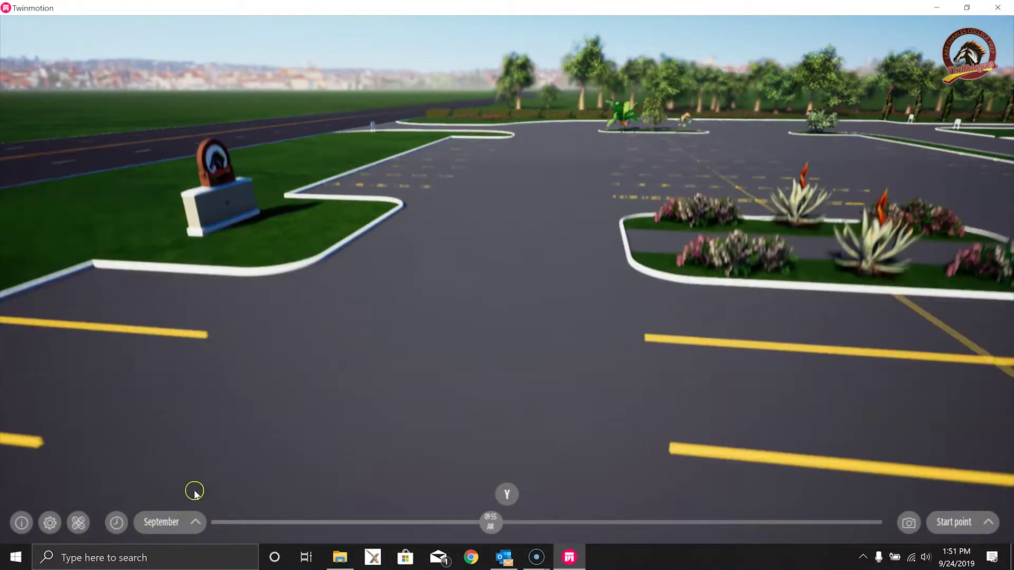
Travel through the parking lot to the trees and wildflowers along its edge
{"action": "right_click_drag", "start_coordinate": [459, 320], "coordinate": [453, 321]}
{"action": "key", "text": "w"}
{"action": "key", "text": "w"}
{"action": "key", "text": "w"}
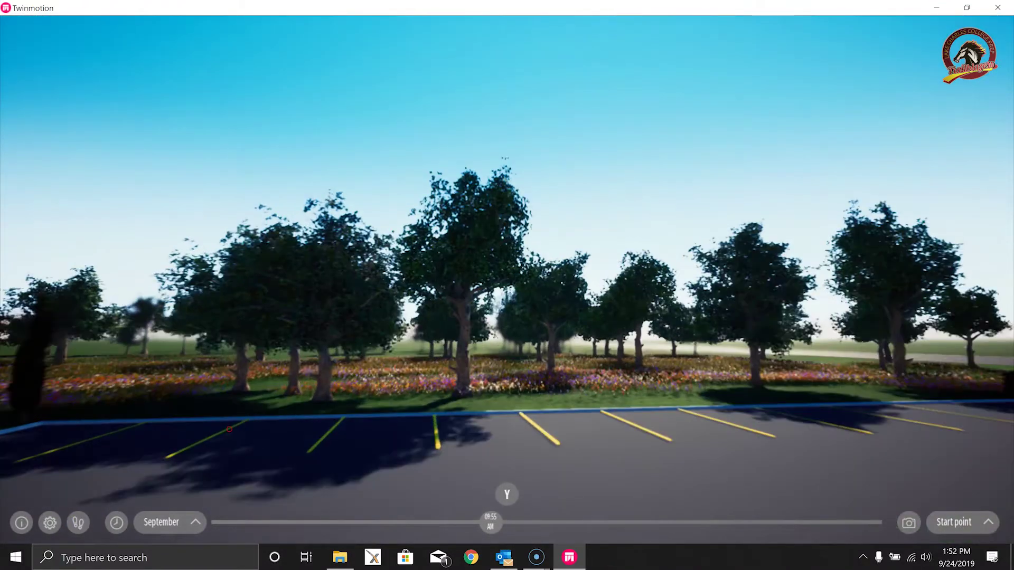
Move from the trees to the covered main entrance and look through its glass doors into the school
{"action": "key", "text": "w"}
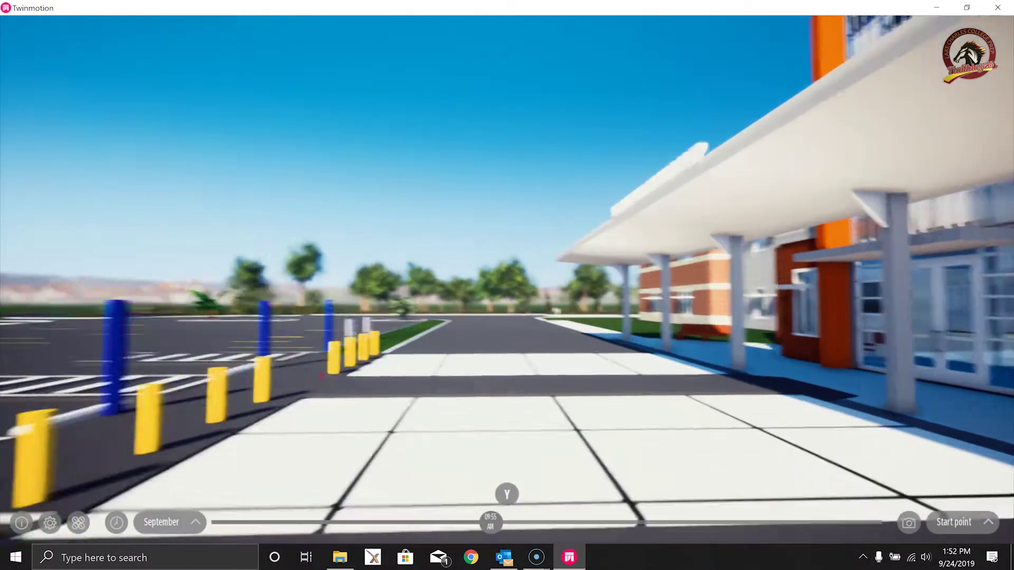
{"action": "key", "text": "w"}
{"action": "mouse_move", "coordinate": [322, 376]}
{"action": "right_mouse_down"}
{"action": "mouse_move", "coordinate": [343, 377]}
{"action": "mouse_move", "coordinate": [334, 377]}
{"action": "right_mouse_up"}
{"action": "key", "text": "s"}
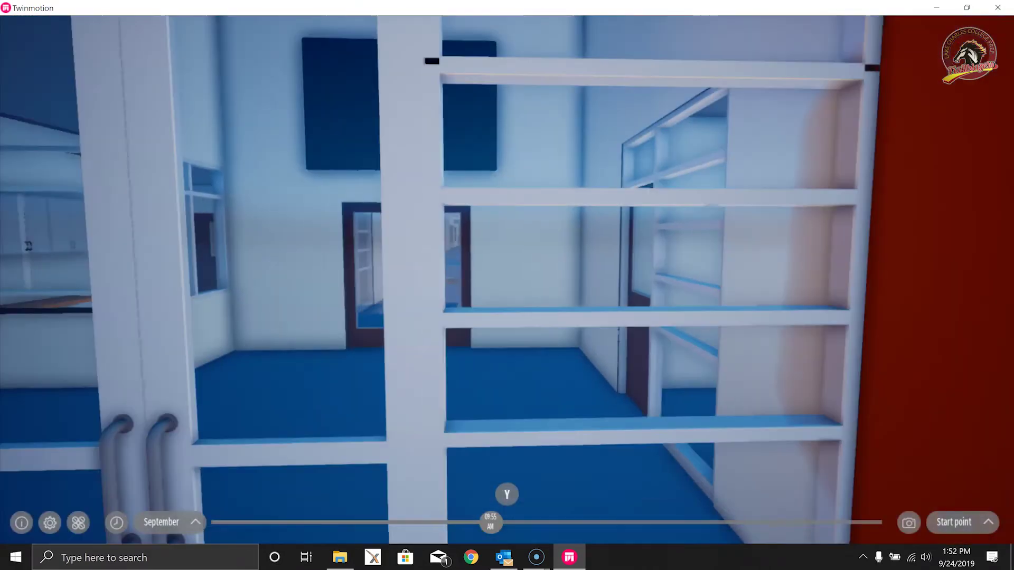
{"action": "left_click_drag", "start_coordinate": [334, 376], "coordinate": [178, 427]}
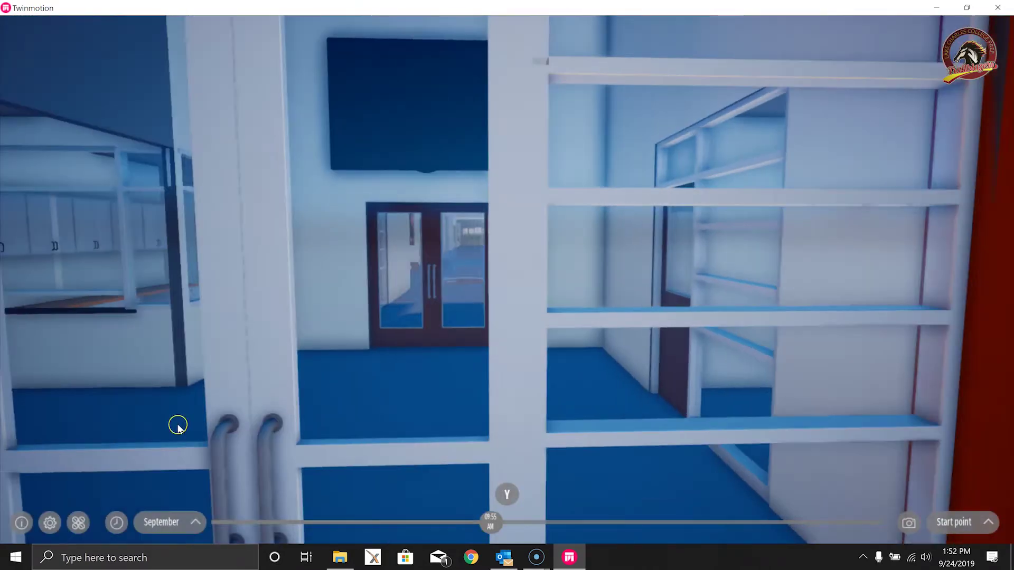
Switch to flying mode, pass through the entrance doors into the lobby, and look around its columns and steps
{"action": "left_click", "coordinate": [78, 524]}
{"action": "left_click_drag", "start_coordinate": [213, 408], "coordinate": [215, 406]}
{"action": "key", "text": "w"}
{"action": "key", "text": "w"}
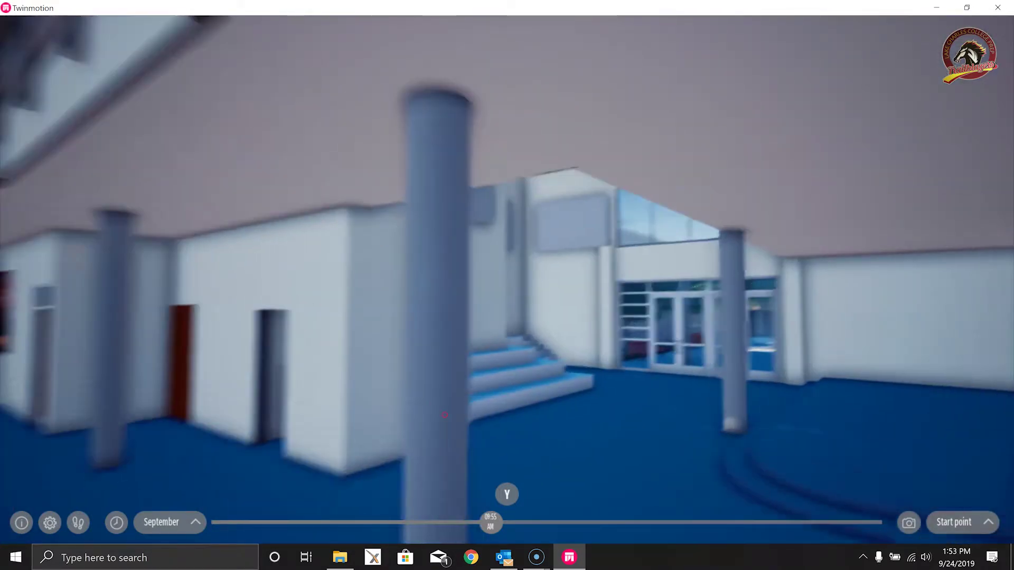
{"action": "key", "text": "w"}
{"action": "left_click_drag", "start_coordinate": [444, 415], "coordinate": [444, 416]}
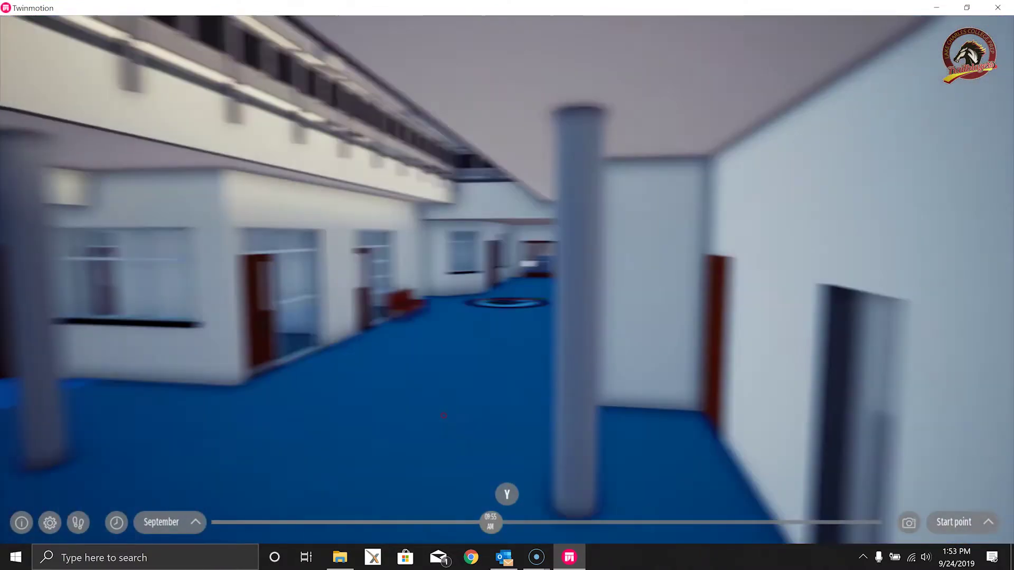
Examine the ground-floor hall with the wall portrait, side doors and open doorway, and move on through it
{"action": "left_click_drag", "start_coordinate": [444, 415], "coordinate": [448, 365]}
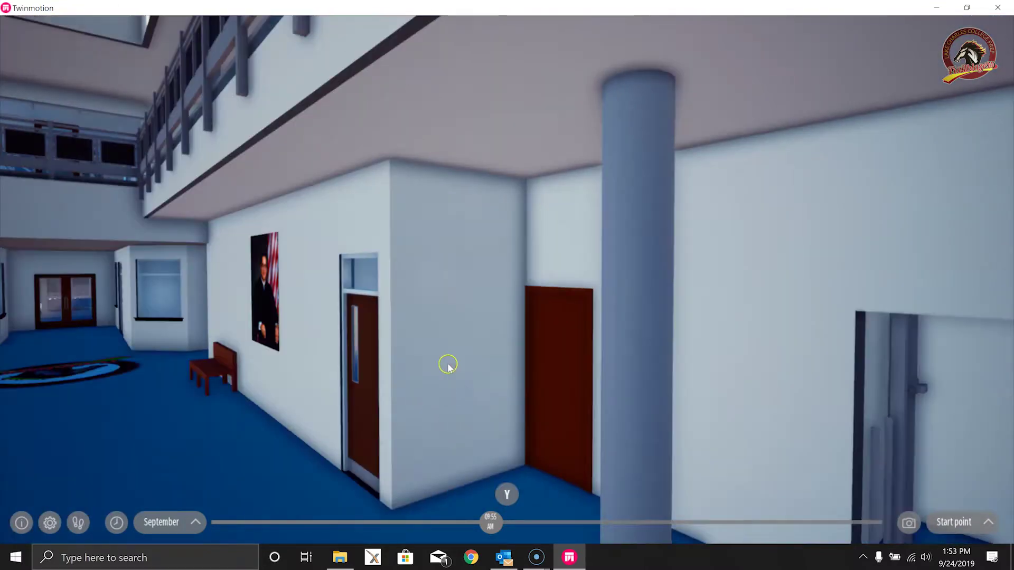
{"action": "left_click_drag", "start_coordinate": [715, 439], "coordinate": [719, 443]}
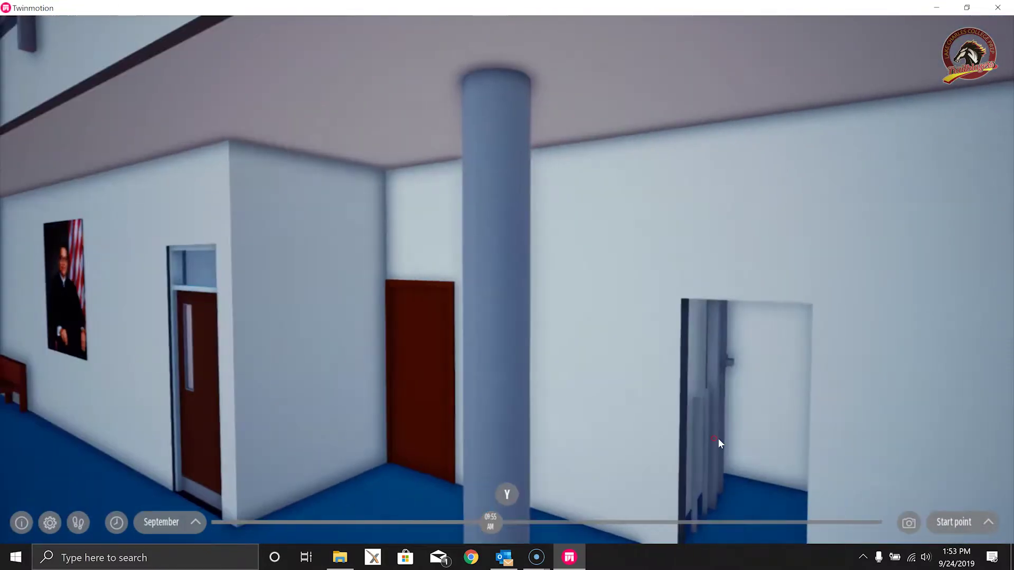
{"action": "mouse_move", "coordinate": [284, 416]}
{"action": "left_mouse_down"}
{"action": "mouse_move", "coordinate": [290, 427]}
{"action": "mouse_move", "coordinate": [285, 413]}
{"action": "left_mouse_up"}
{"action": "left_click_drag", "start_coordinate": [371, 430], "coordinate": [393, 430]}
{"action": "key", "text": "w"}
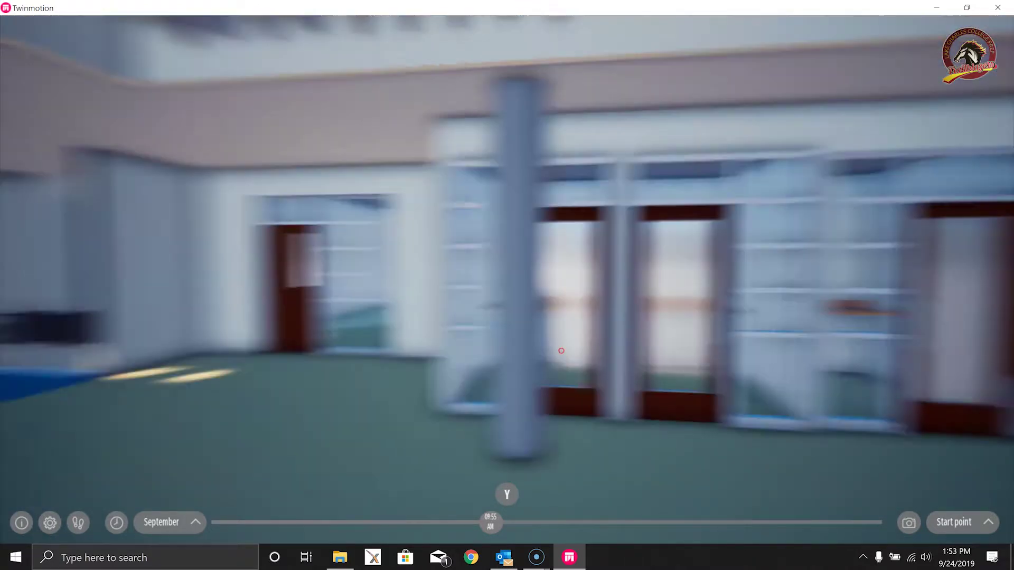
Fly up from the green-floored area to the second floor and follow the railed walkway to the corridor
{"action": "left_click_drag", "start_coordinate": [562, 351], "coordinate": [370, 353]}
{"action": "key", "text": "w"}
{"action": "key", "text": "a"}
{"action": "key", "text": "w"}
{"action": "key", "text": "w"}
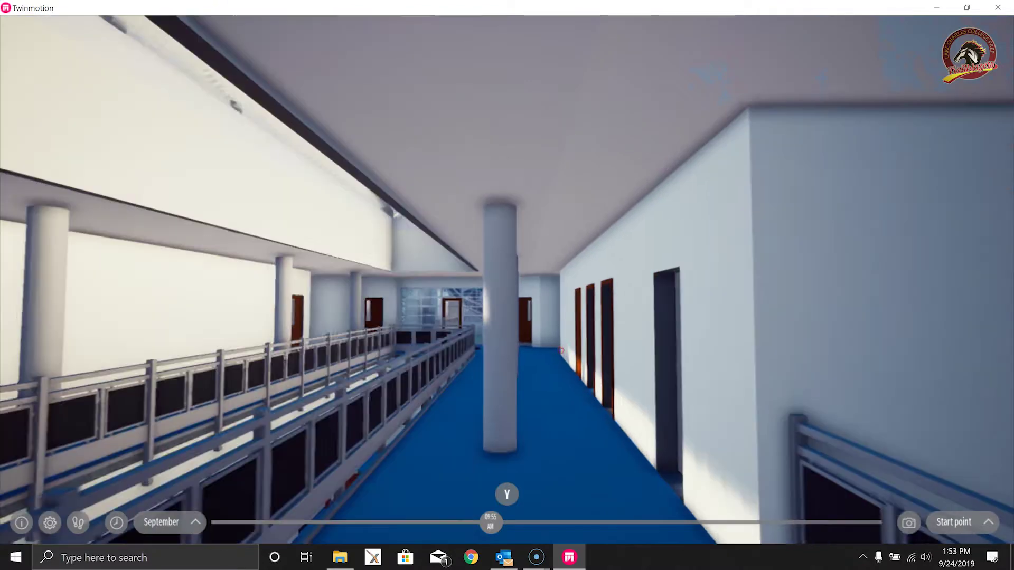
{"action": "key", "text": "w"}
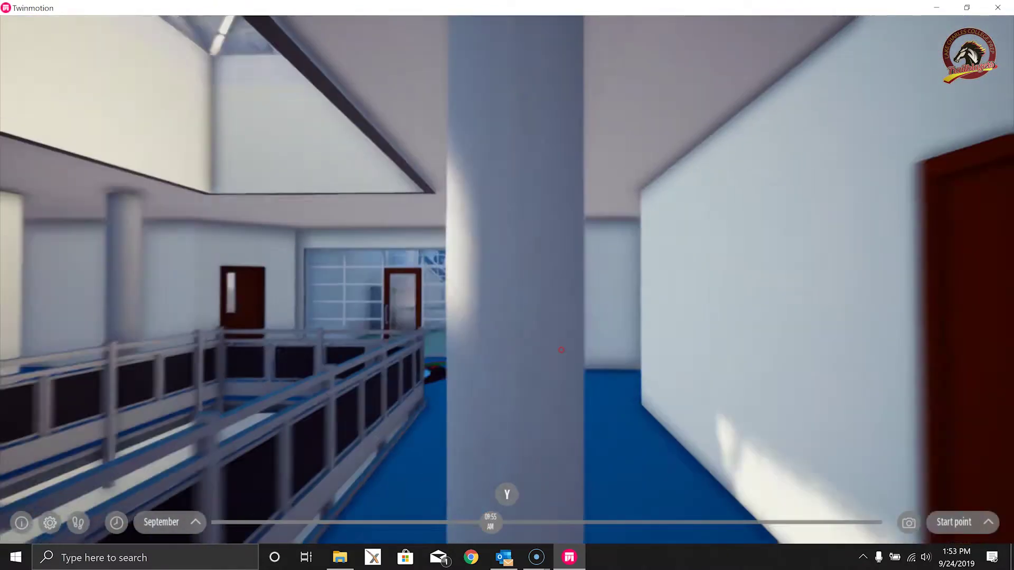
{"action": "key", "text": "w"}
{"action": "left_click_drag", "start_coordinate": [561, 350], "coordinate": [535, 369]}
{"action": "key", "text": "s"}
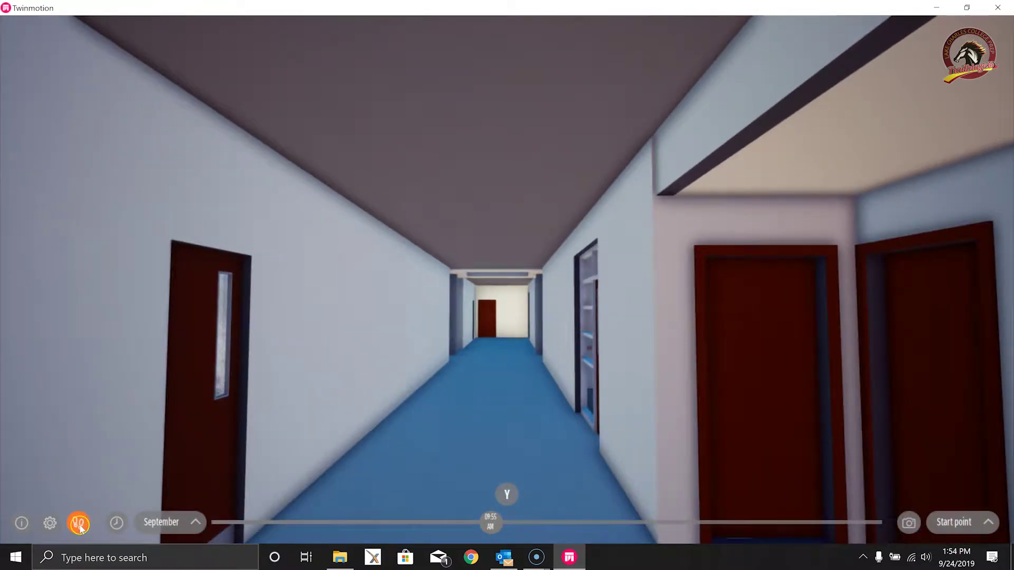
Explore the corridor in walking mode up to the glazed classroom door and look inside
{"action": "left_click_drag", "start_coordinate": [393, 415], "coordinate": [419, 405]}
{"action": "key", "text": "s"}
{"action": "key", "text": "w"}
{"action": "key", "text": "s"}
{"action": "key", "text": "w"}
{"action": "key", "text": "s"}
{"action": "key", "text": "w"}
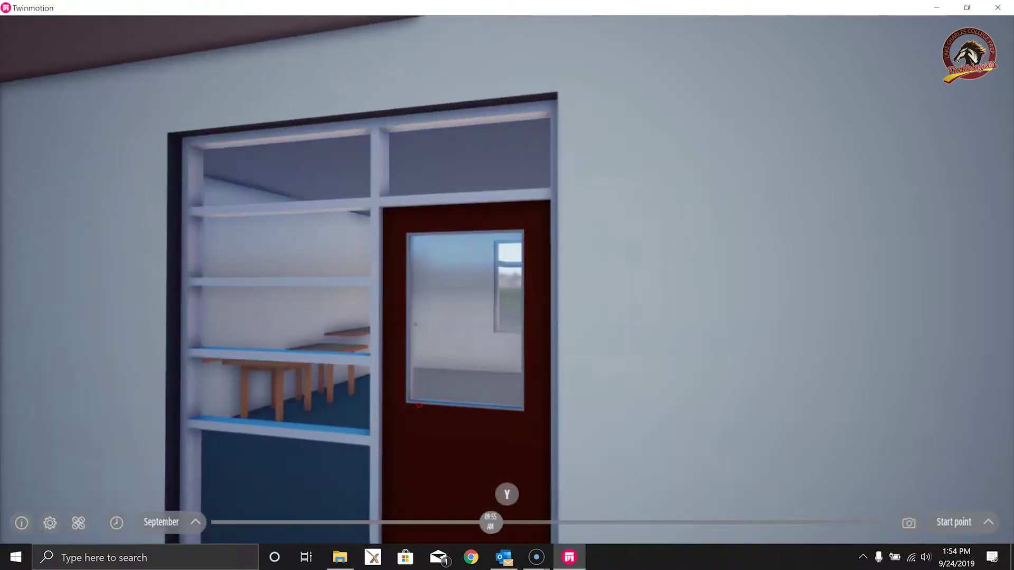
Switch to flying mode and fly out of the building to the parking lot facing the sports field
{"action": "left_click", "coordinate": [90, 517]}
{"action": "left_click_drag", "start_coordinate": [186, 431], "coordinate": [246, 380]}
{"action": "key", "text": "w"}
{"action": "key", "text": "w"}
{"action": "key", "text": "s"}
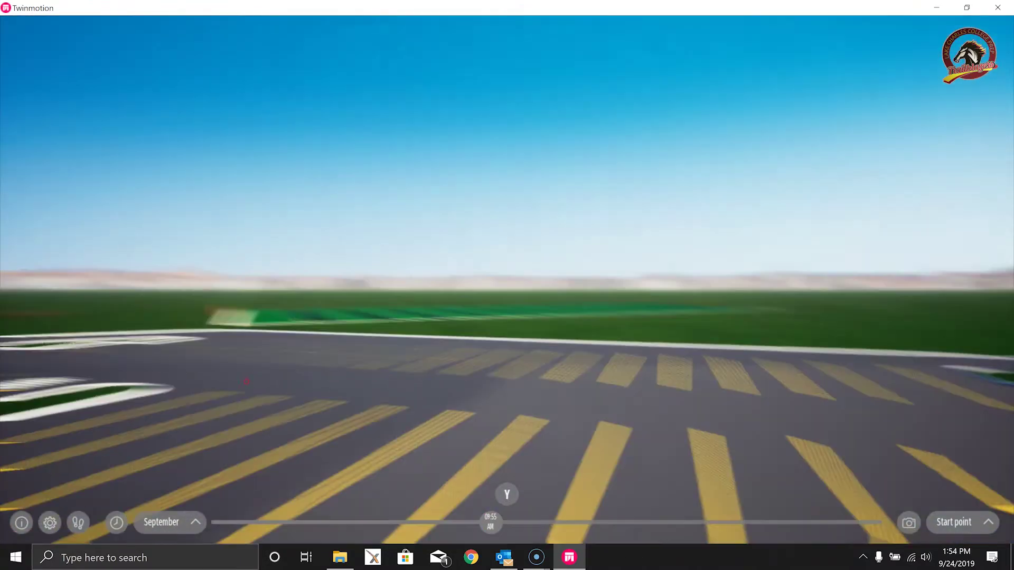
Rise above the rear parking lot and circle the gymnasium and the whole school from the air to its front
{"action": "left_click_drag", "start_coordinate": [246, 381], "coordinate": [246, 381]}
{"action": "key", "text": "w"}
{"action": "key", "text": "w"}
{"action": "key", "text": "s"}
{"action": "key", "text": "s"}
{"action": "left_click_drag", "start_coordinate": [192, 414], "coordinate": [246, 381]}
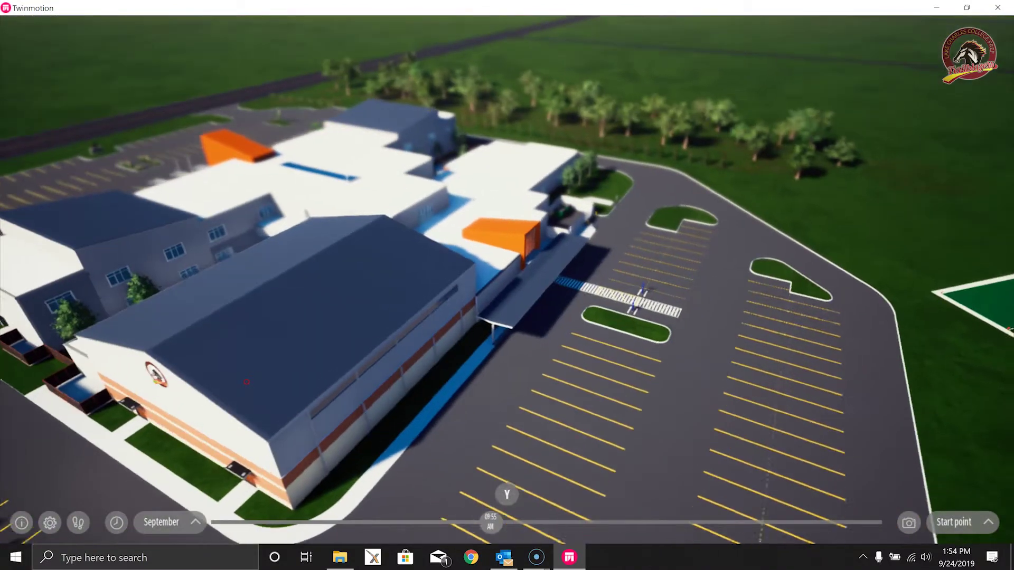
{"action": "key", "text": "a"}
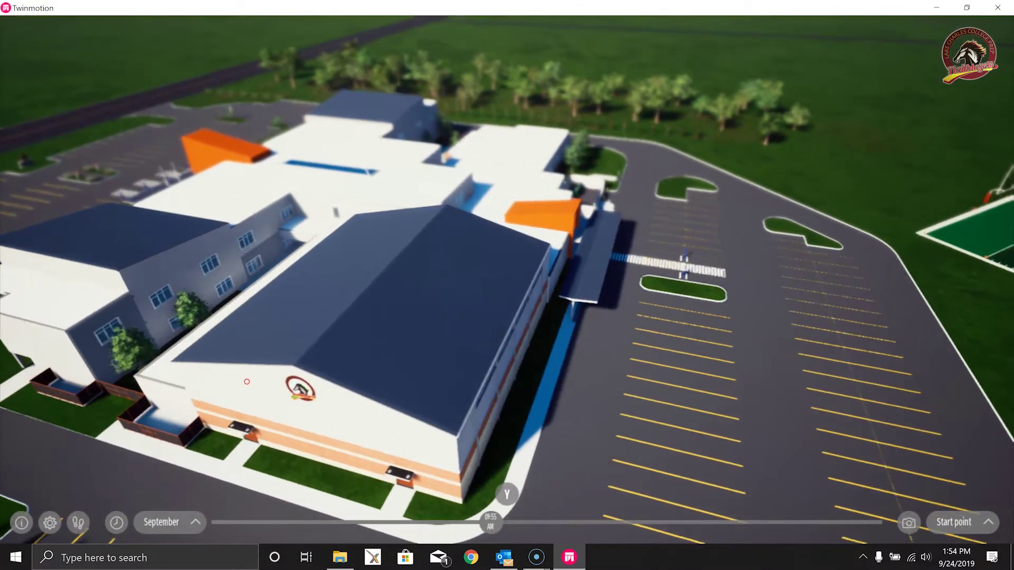
{"action": "key", "text": "a"}
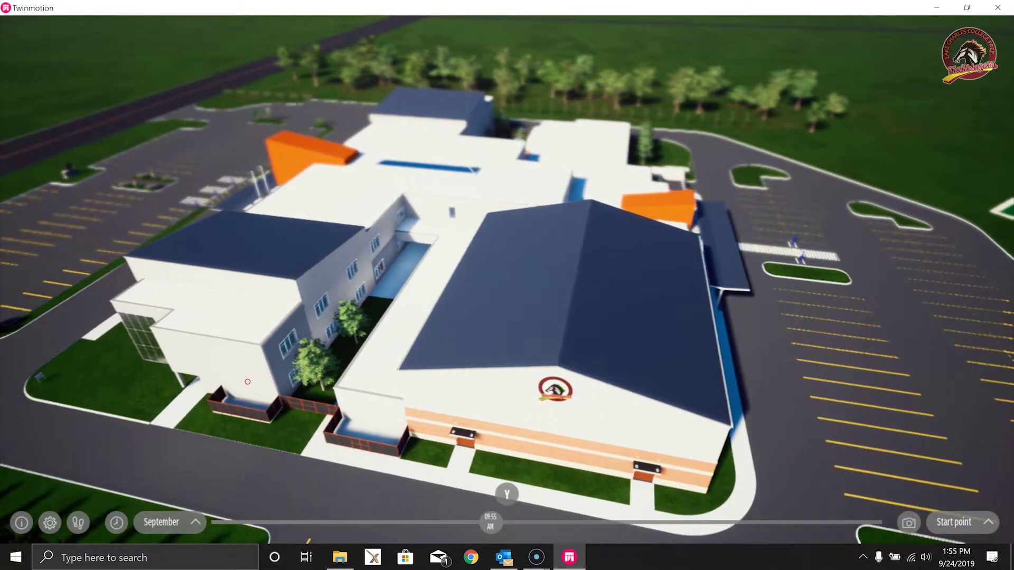
{"action": "left_click_drag", "start_coordinate": [247, 381], "coordinate": [246, 381]}
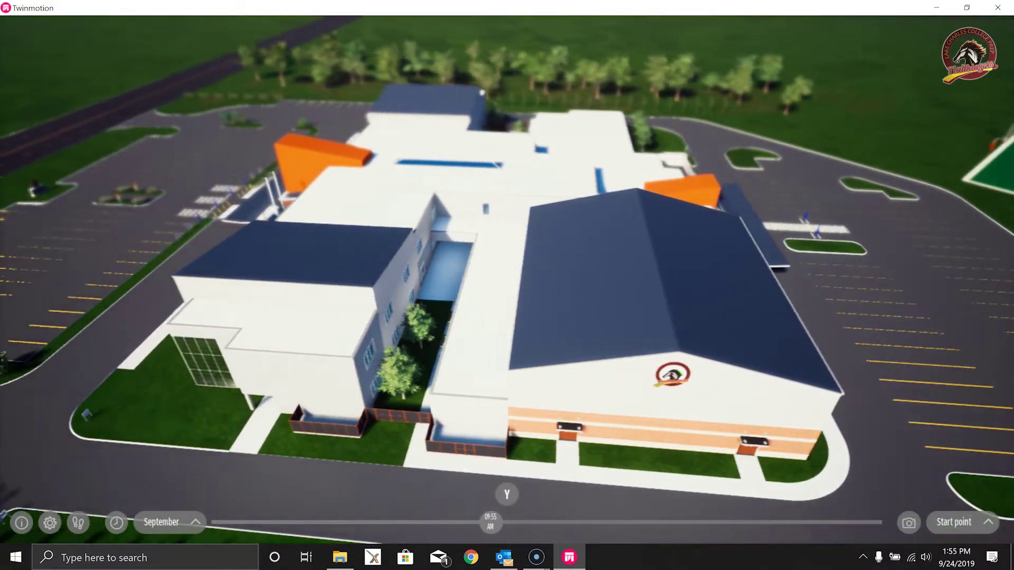
{"action": "key", "text": "a"}
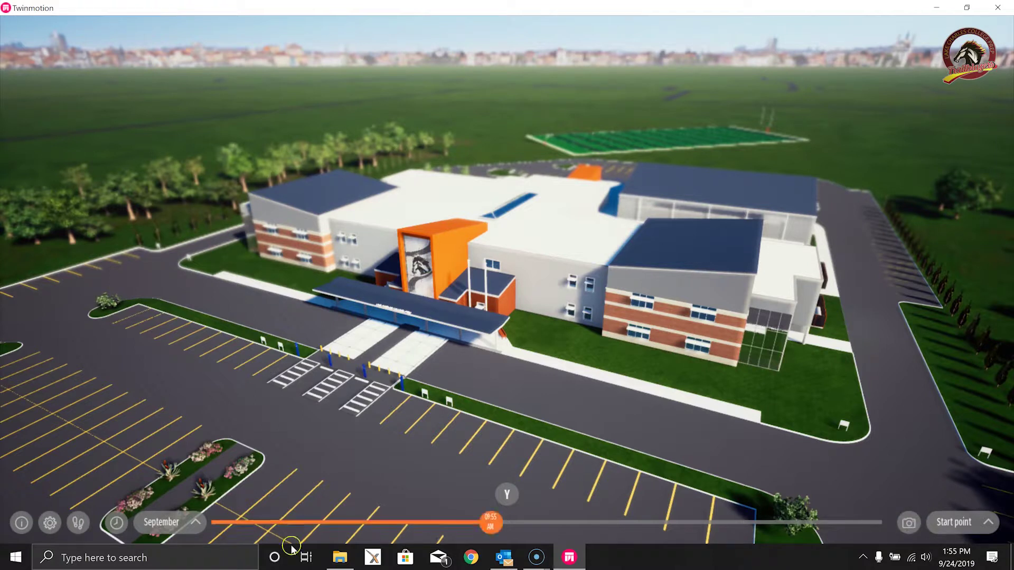
Switch to File Explorer, open the saved TMScreenshot image from the Desktop folder, and close the Explorer window
{"action": "left_click", "coordinate": [340, 557]}
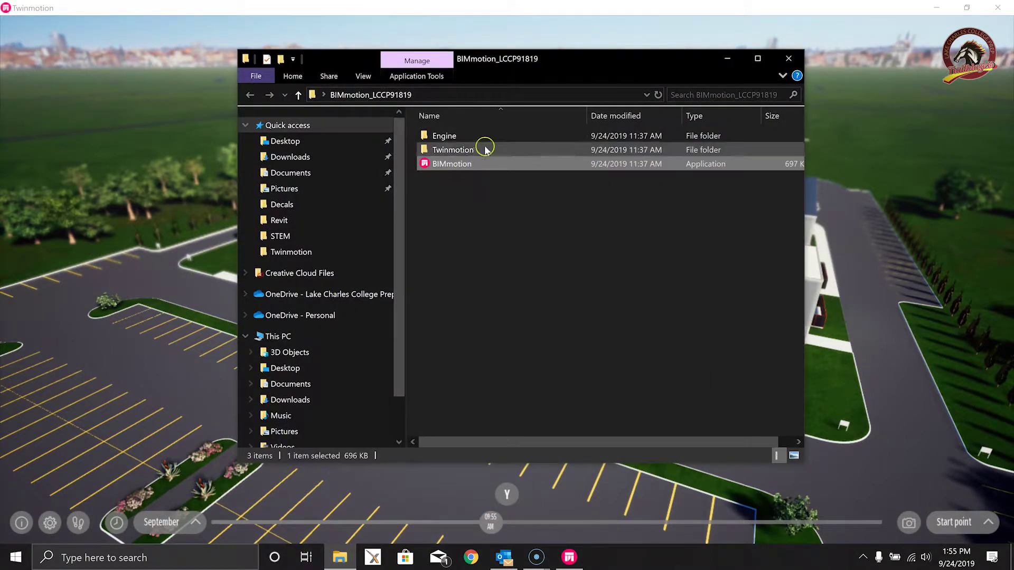
{"action": "left_click", "coordinate": [268, 141]}
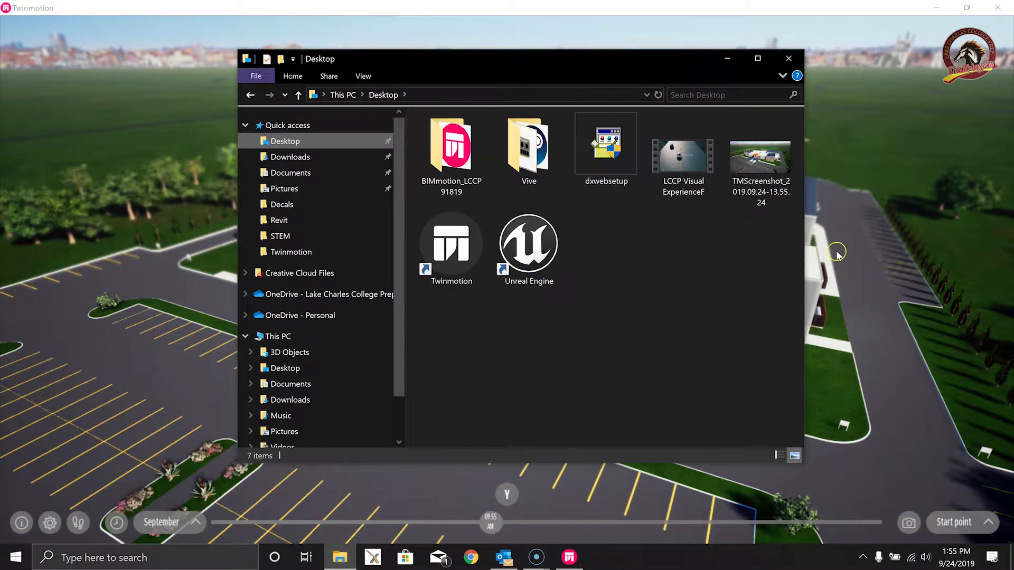
{"action": "double_click", "coordinate": [760, 168]}
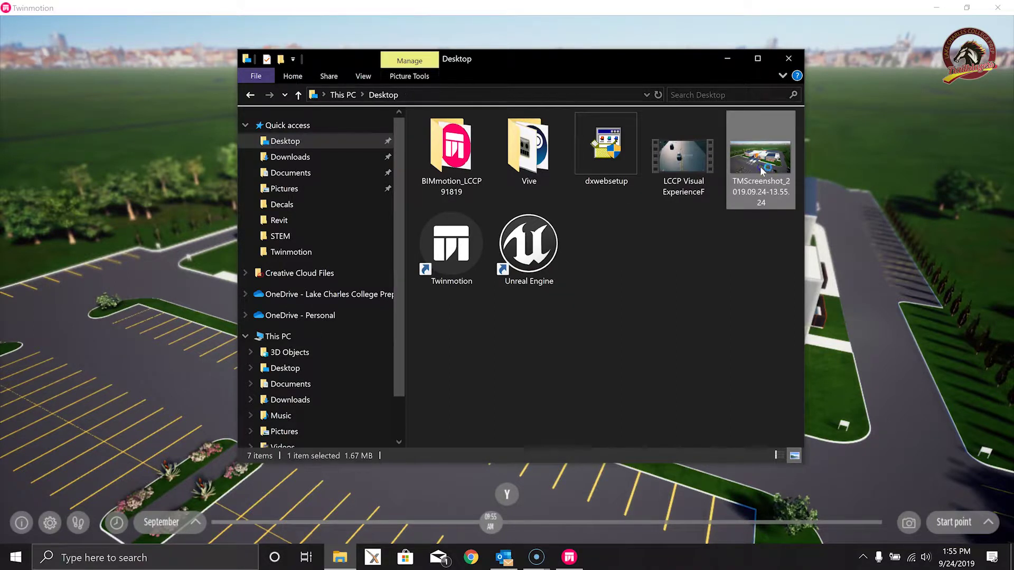
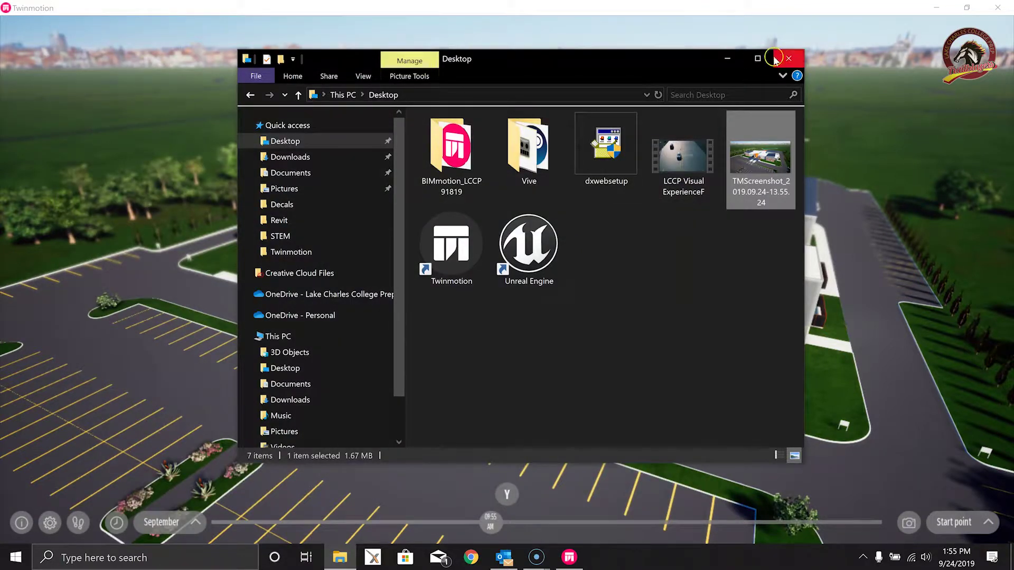
{"action": "left_click", "coordinate": [785, 64]}
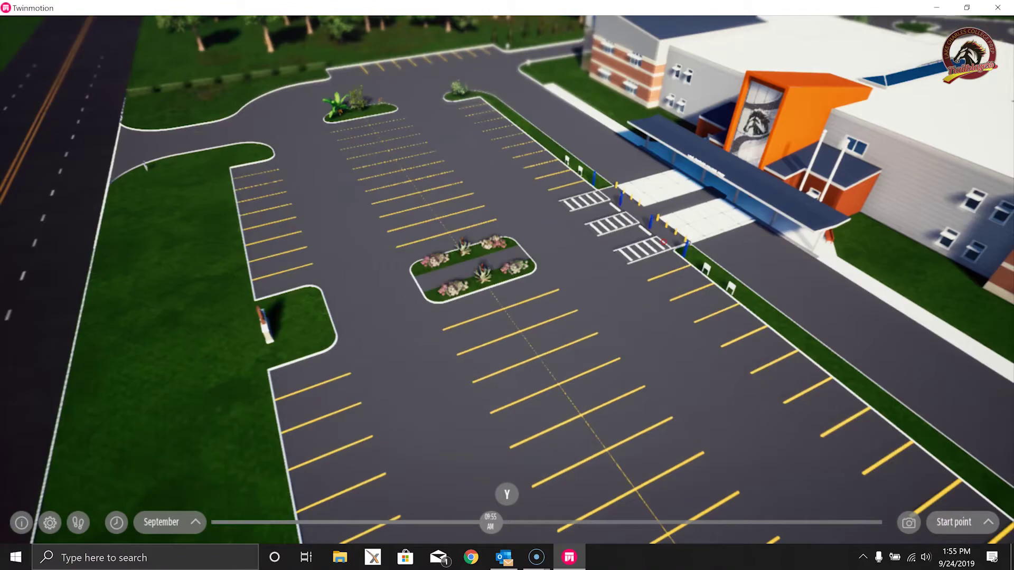
Bring the wildflower bed beside the parking lot into view, switch to the weather control, and set the weather to rain
{"action": "right_click_drag", "start_coordinate": [664, 242], "coordinate": [664, 241]}
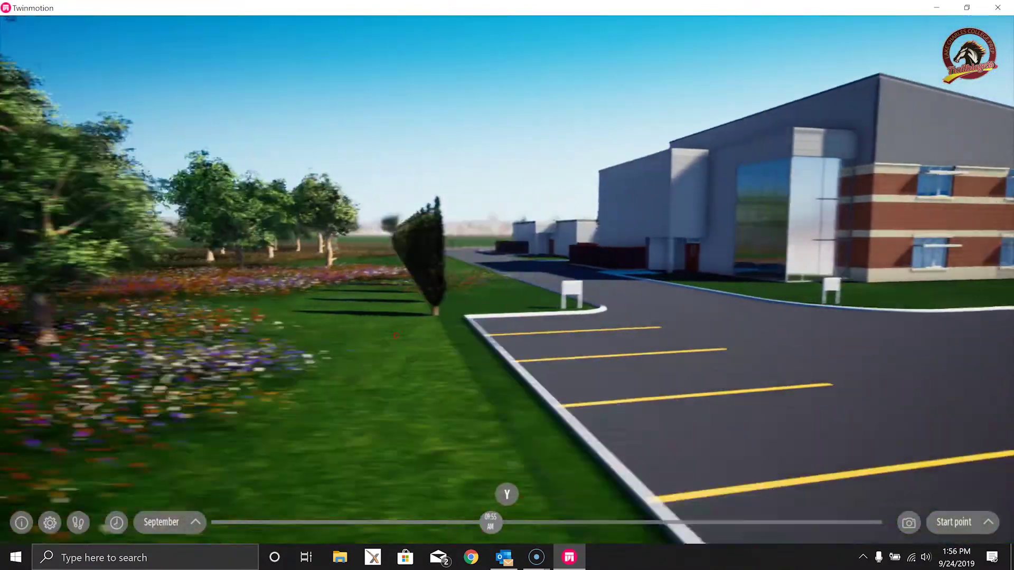
{"action": "mouse_move", "coordinate": [395, 336]}
{"action": "left_mouse_down"}
{"action": "mouse_move", "coordinate": [373, 332]}
{"action": "mouse_move", "coordinate": [392, 342]}
{"action": "left_mouse_up"}
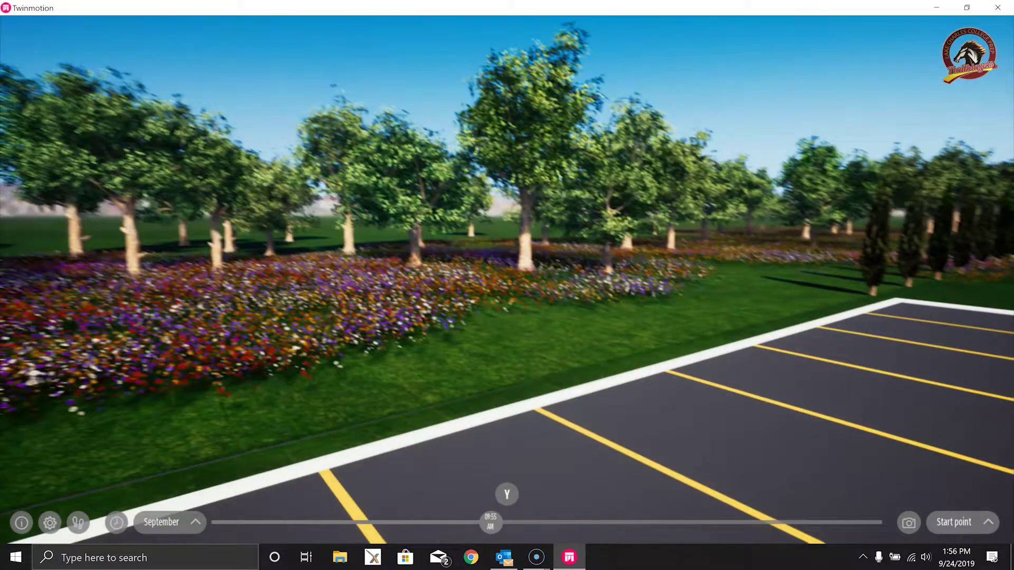
{"action": "left_click", "coordinate": [139, 490]}
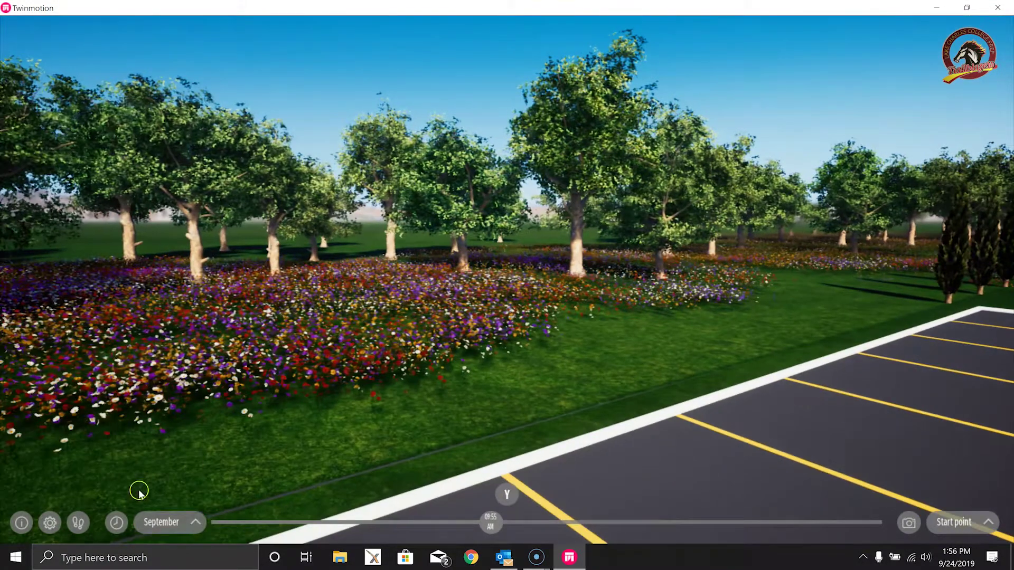
{"action": "left_click", "coordinate": [118, 523]}
{"action": "left_click", "coordinate": [157, 525]}
{"action": "left_click_drag", "start_coordinate": [172, 524], "coordinate": [491, 528]}
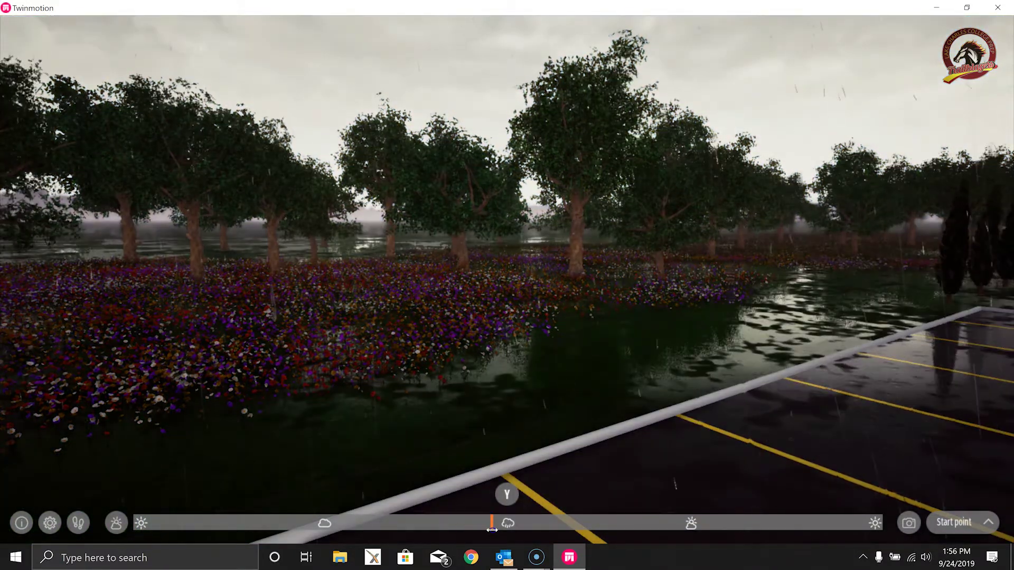
Examine the school and the wet parking lot in the rain from ground level and from the air
{"action": "left_click_drag", "start_coordinate": [208, 150], "coordinate": [520, 376]}
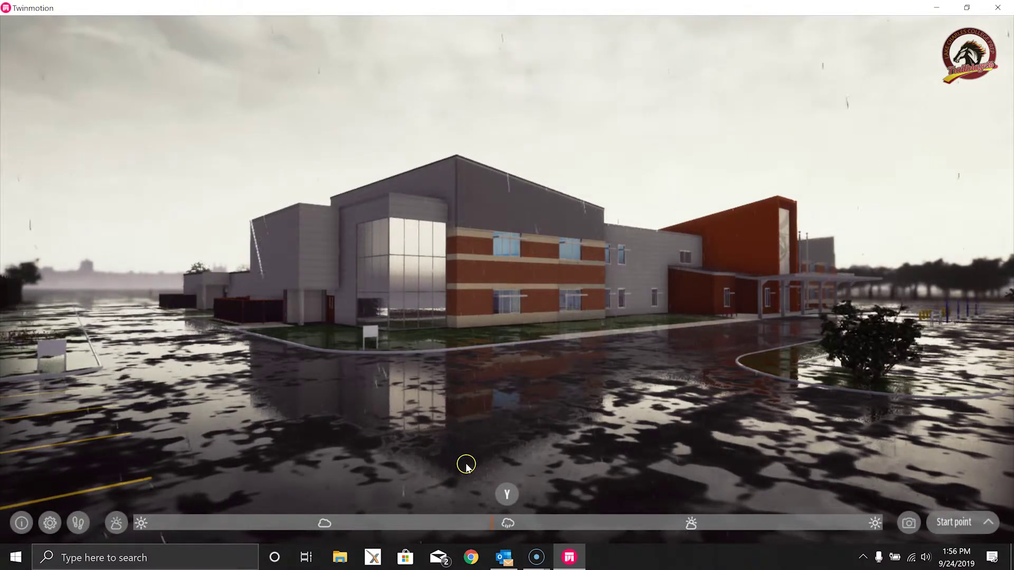
{"action": "left_click_drag", "start_coordinate": [460, 470], "coordinate": [426, 568]}
{"action": "key", "text": "s"}
{"action": "key", "text": "s"}
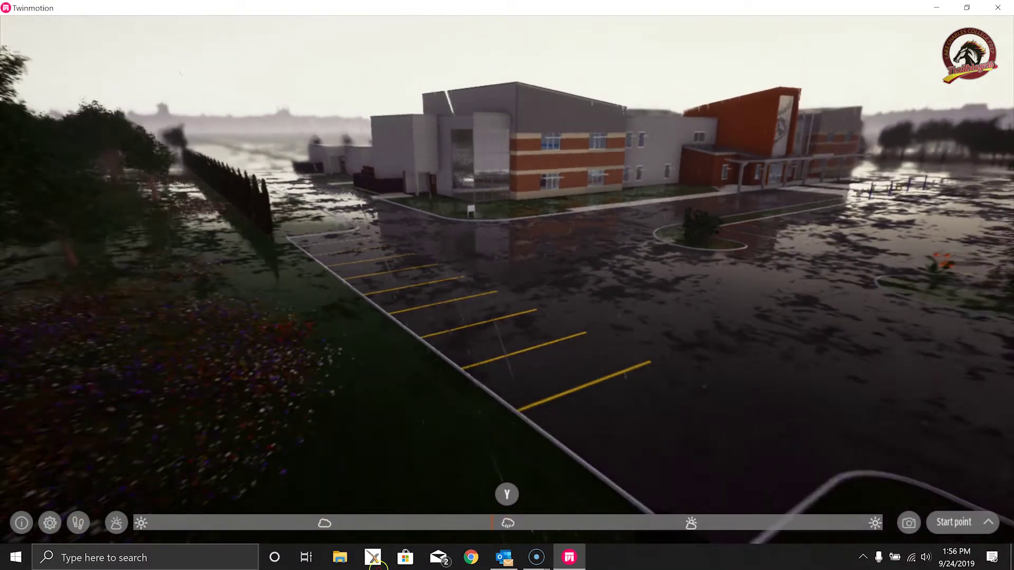
{"action": "key", "text": "s"}
{"action": "left_click_drag", "start_coordinate": [487, 442], "coordinate": [434, 528]}
{"action": "key", "text": "w"}
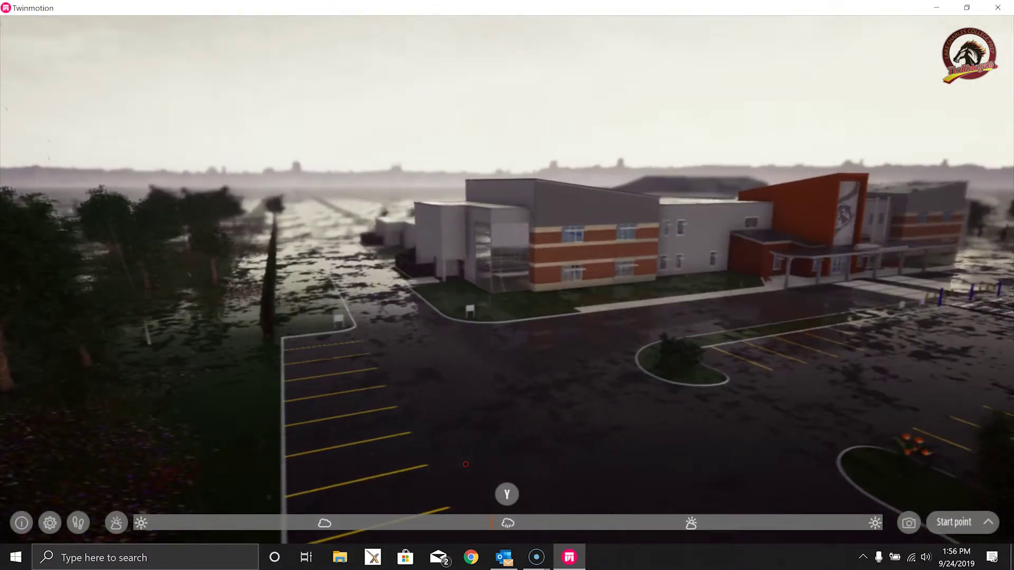
{"action": "key", "text": "d"}
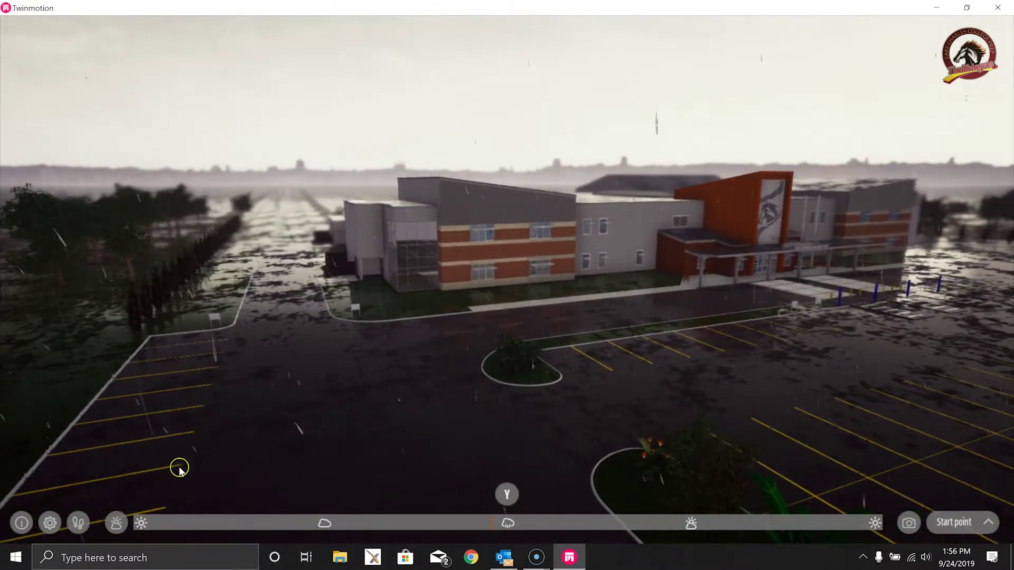
Review the look-around and navigation controls in the information window and close it
{"action": "left_click", "coordinate": [22, 524]}
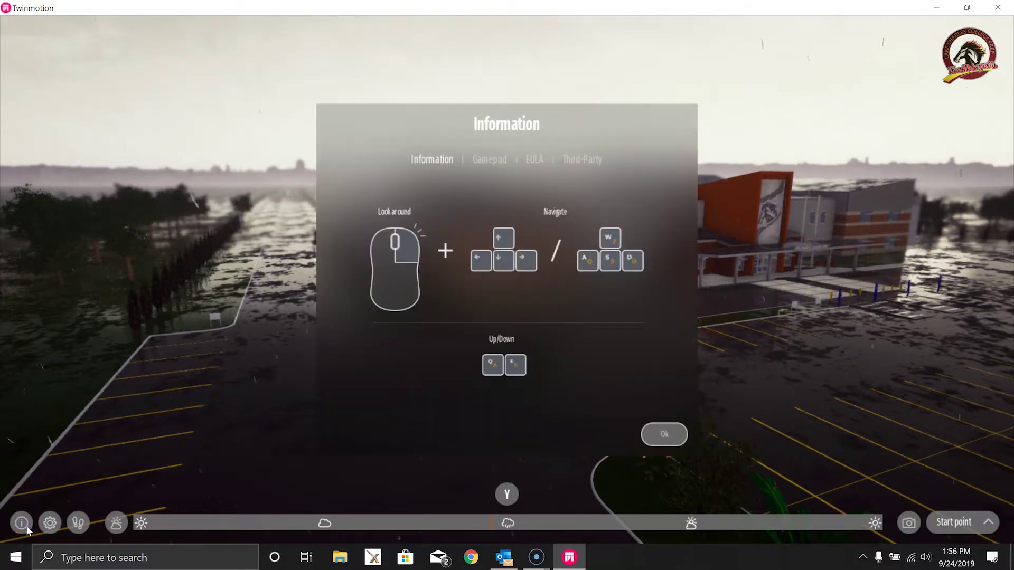
{"action": "left_click", "coordinate": [45, 526]}
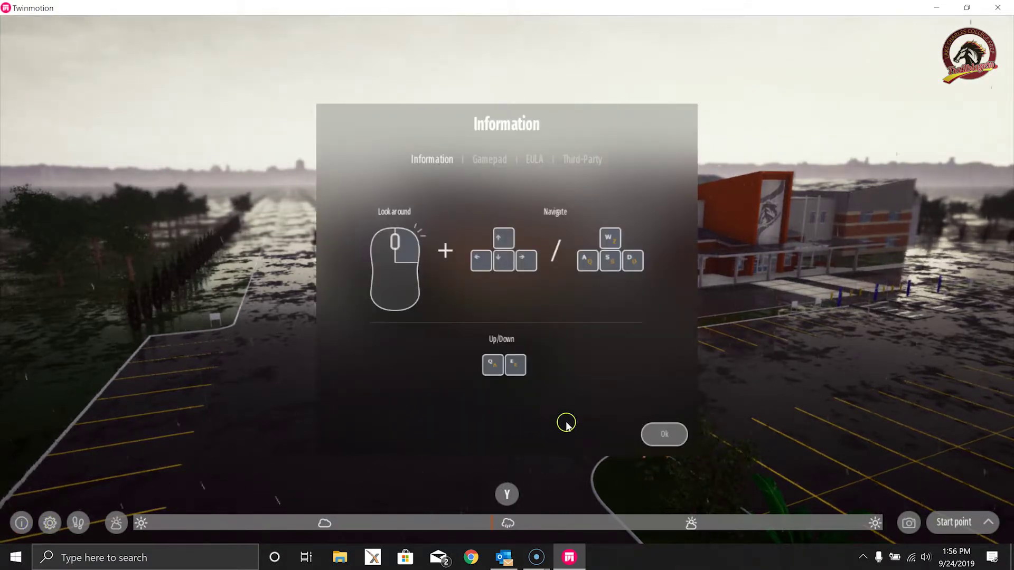
{"action": "left_click", "coordinate": [660, 437]}
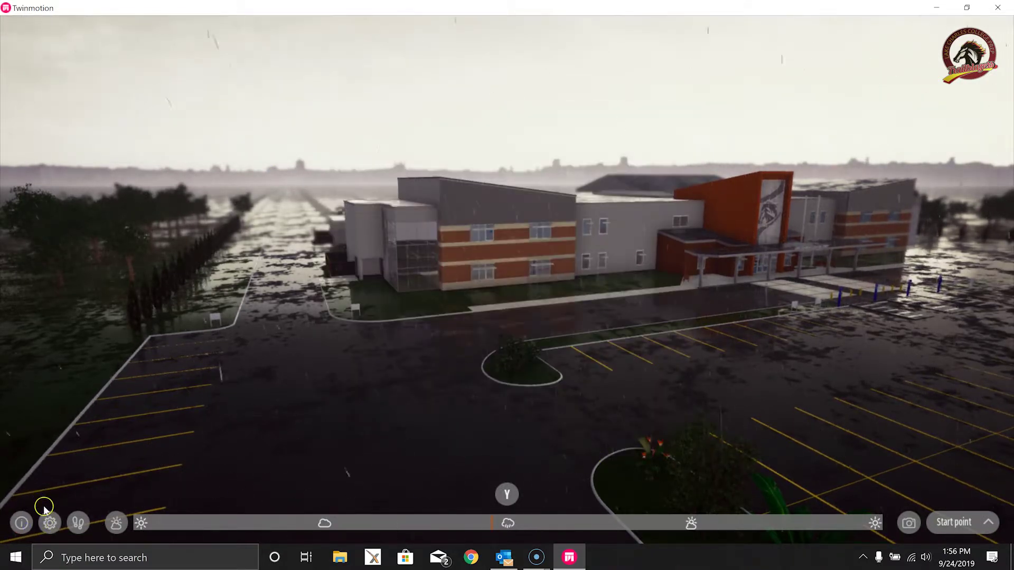
Open the display settings, set the viewport quality to Medium, and apply the change
{"action": "left_click", "coordinate": [51, 522]}
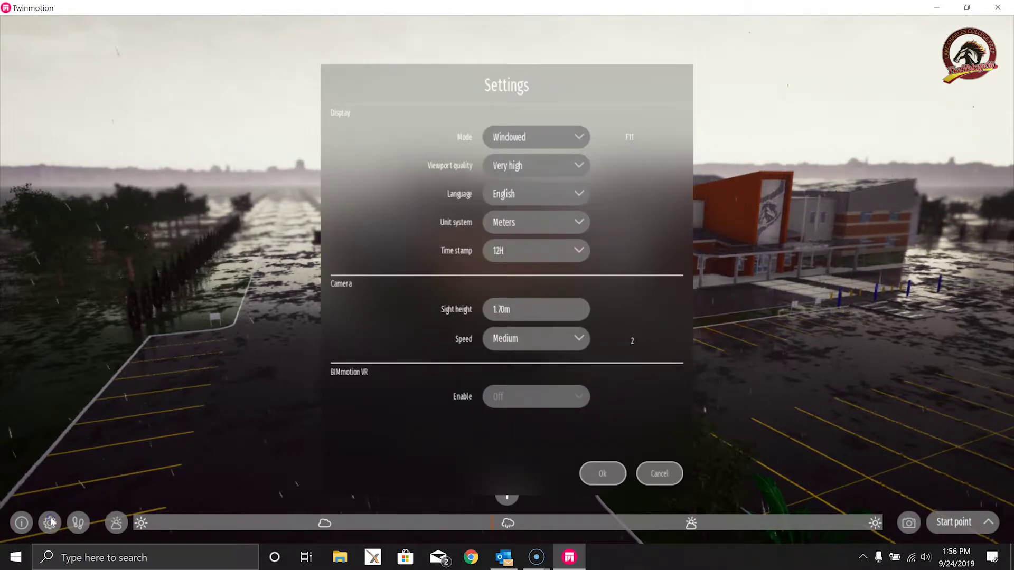
{"action": "left_click", "coordinate": [579, 167]}
{"action": "left_click", "coordinate": [514, 179]}
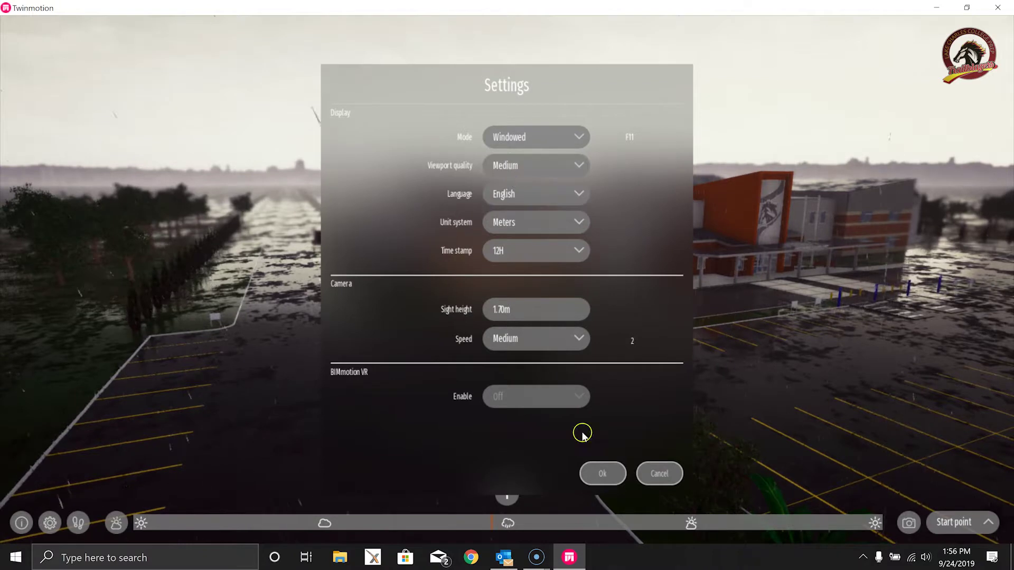
{"action": "left_click", "coordinate": [599, 470]}
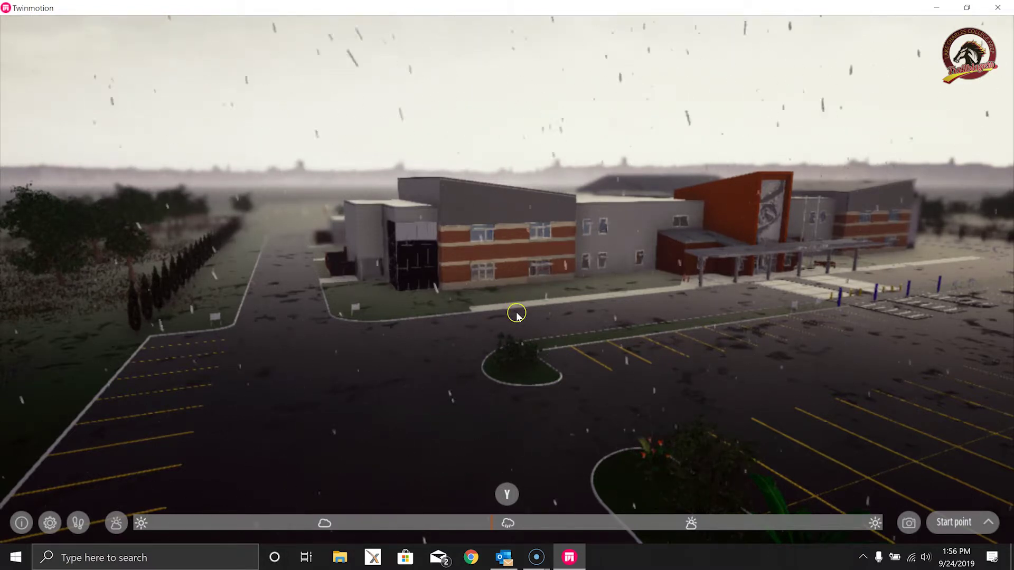
Examine the wildflower bed, the trees and the school facade in the rain at the reduced viewport quality
{"action": "right_click_drag", "start_coordinate": [525, 304], "coordinate": [824, 293]}
{"action": "key", "text": "w"}
{"action": "key", "text": "w"}
{"action": "key", "text": "w"}
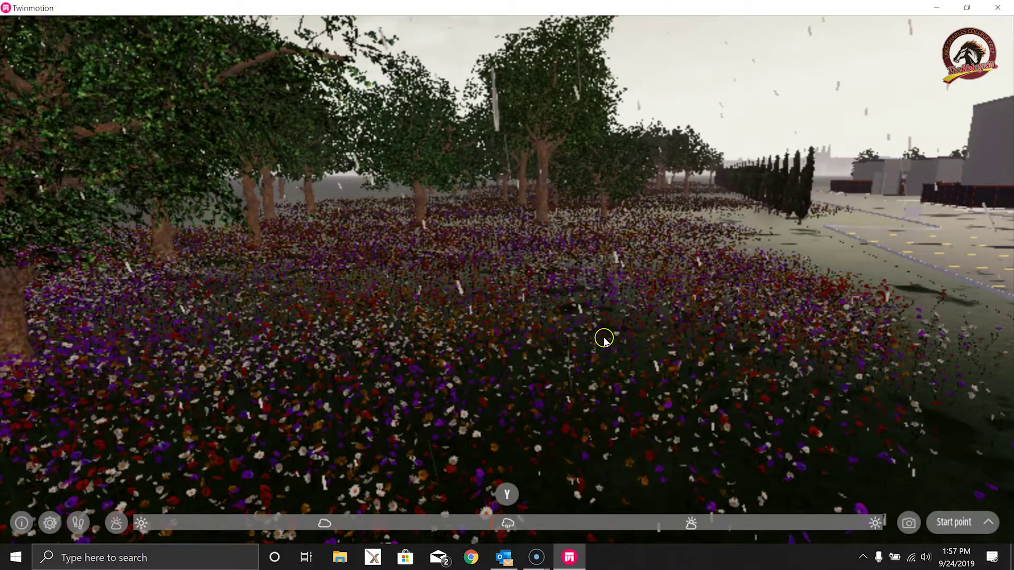
{"action": "right_click_drag", "start_coordinate": [604, 338], "coordinate": [681, 293]}
{"action": "right_click_drag", "start_coordinate": [605, 336], "coordinate": [529, 332]}
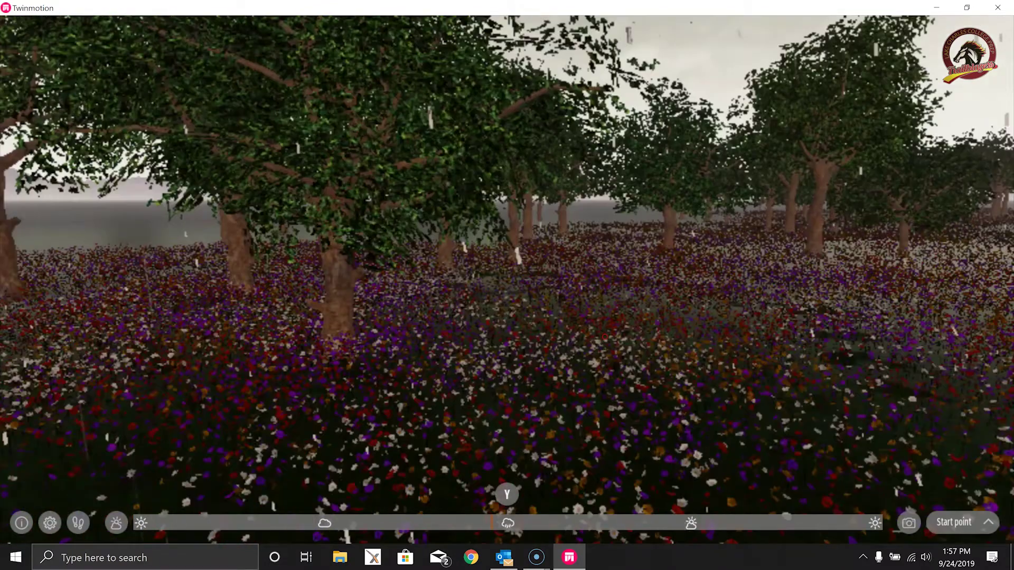
{"action": "right_click_drag", "start_coordinate": [605, 336], "coordinate": [726, 405]}
{"action": "key", "text": "w"}
{"action": "key", "text": "Up"}
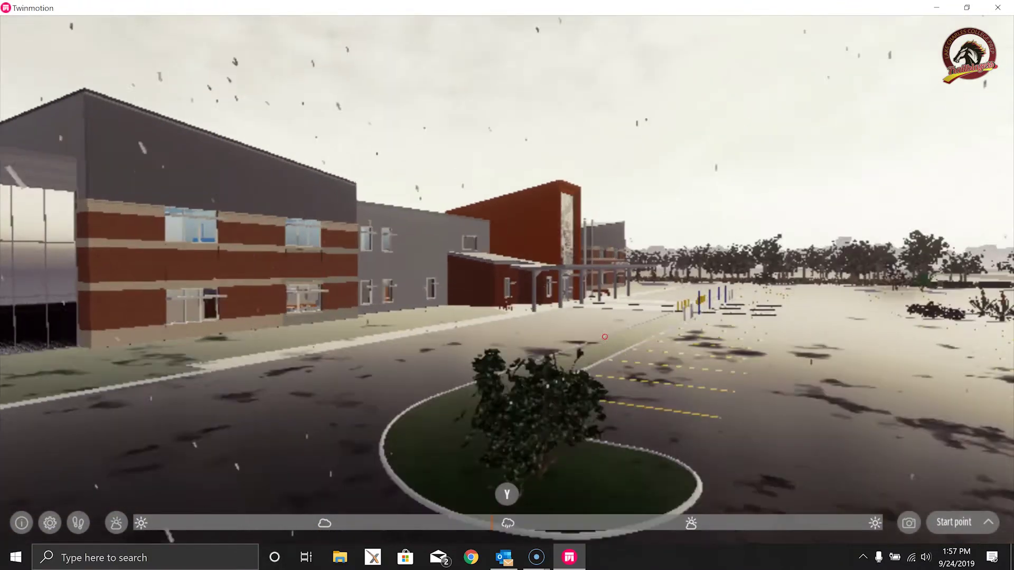
{"action": "key", "text": "Left"}
{"action": "right_click_drag", "start_coordinate": [604, 337], "coordinate": [139, 325]}
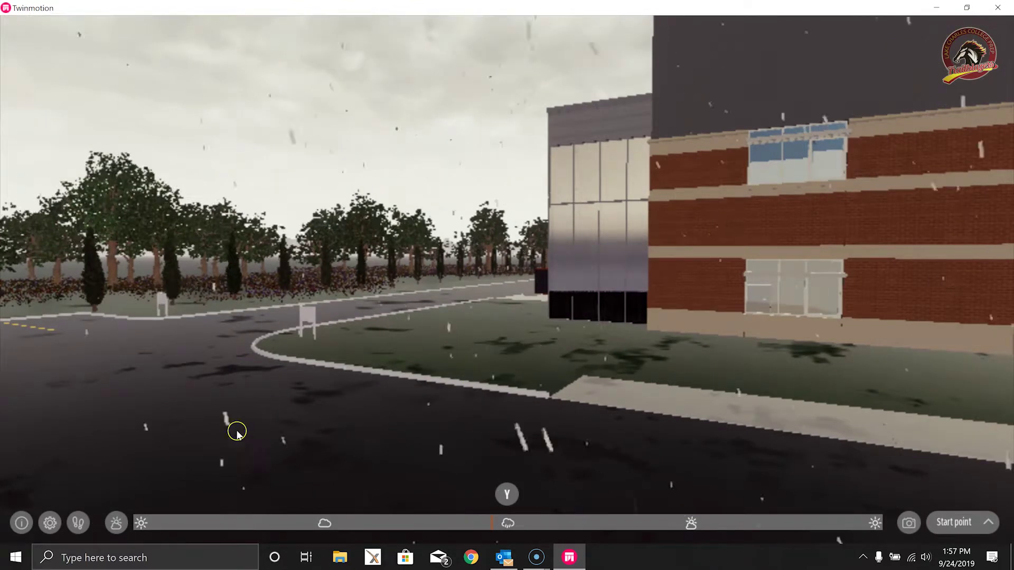
Set the viewport quality to Very high and view the wet parking lot and tree line beside the school
{"action": "left_click", "coordinate": [50, 522]}
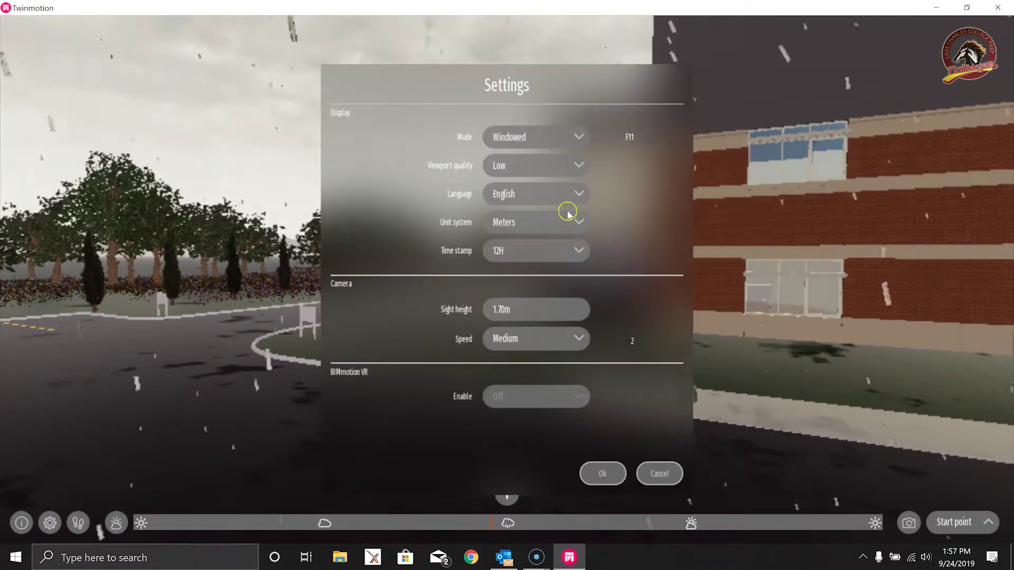
{"action": "left_click", "coordinate": [577, 163]}
{"action": "left_click", "coordinate": [520, 206]}
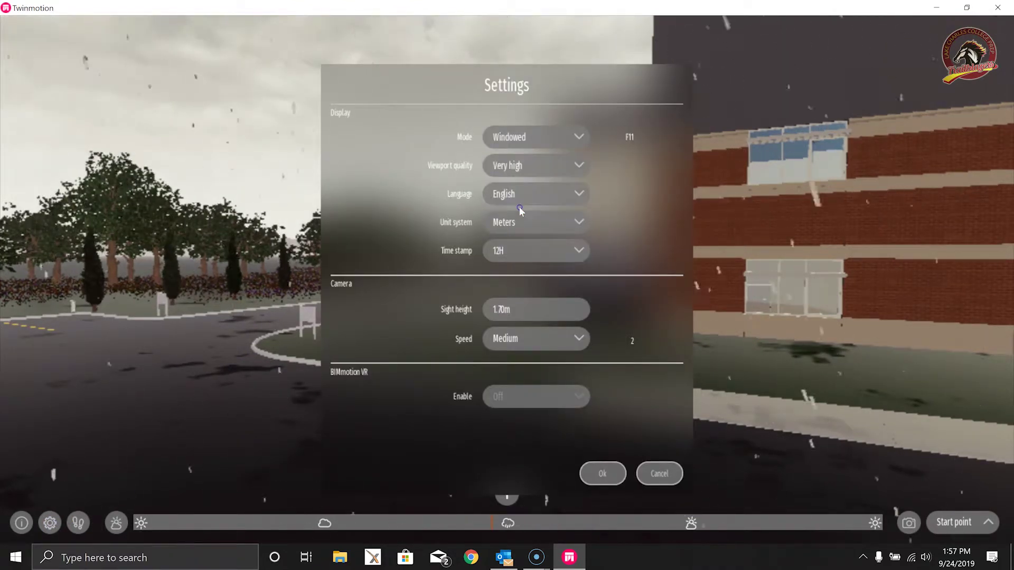
{"action": "left_click", "coordinate": [595, 477]}
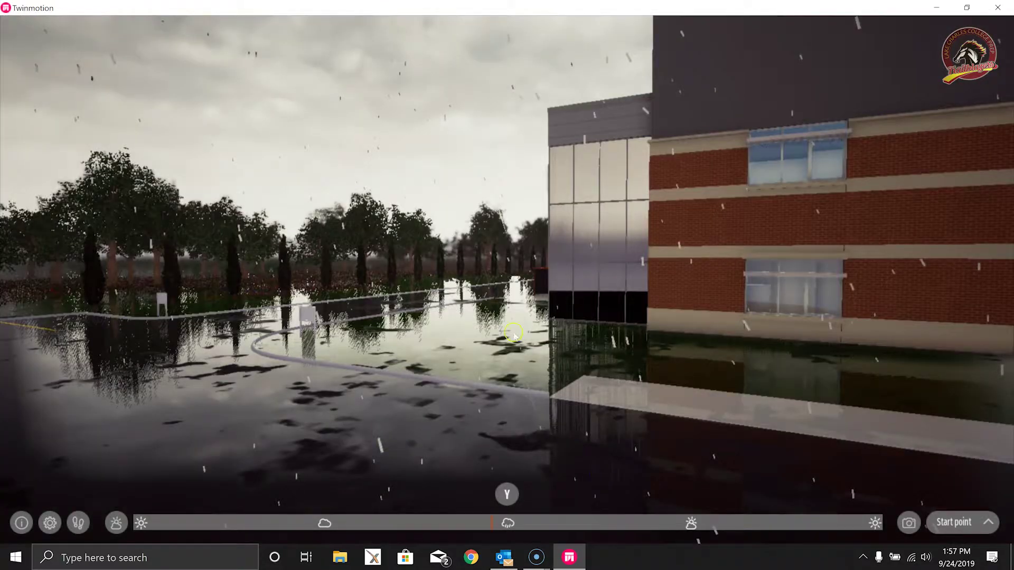
{"action": "mouse_move", "coordinate": [615, 259]}
{"action": "left_mouse_down"}
{"action": "mouse_move", "coordinate": [507, 285]}
{"action": "mouse_move", "coordinate": [598, 269]}
{"action": "left_mouse_up"}
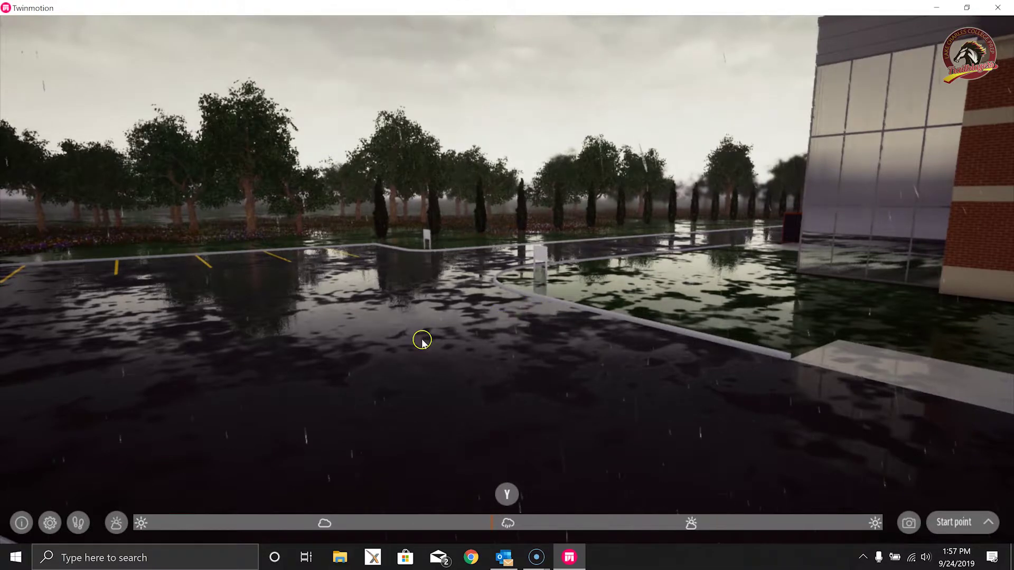
{"action": "key", "text": "w"}
{"action": "left_click_drag", "start_coordinate": [421, 340], "coordinate": [403, 349]}
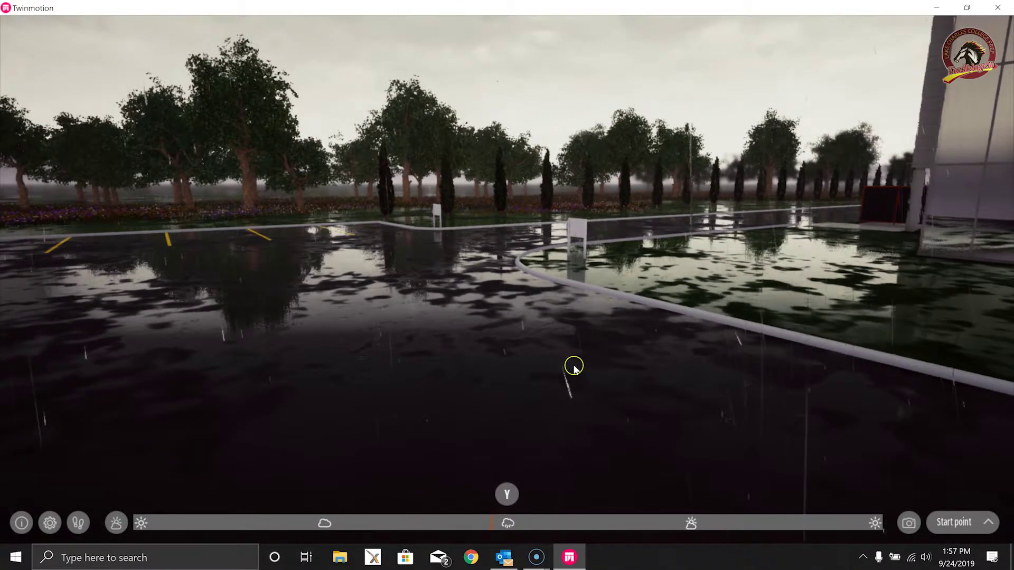
{"action": "left_click_drag", "start_coordinate": [548, 374], "coordinate": [575, 374]}
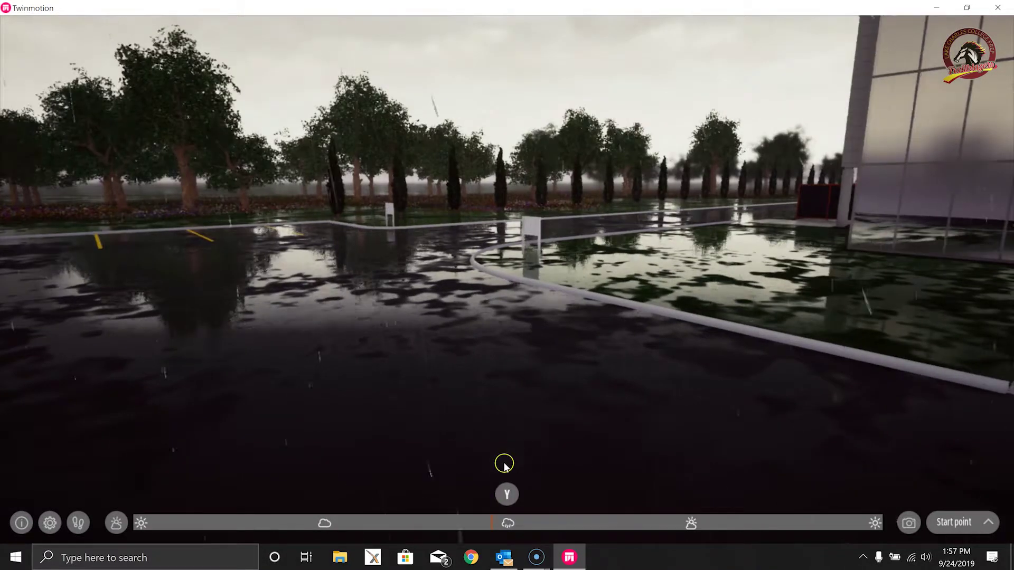
Change the weather from rain to clearing sunshine and bring the wildflower bed and trees across the parking lot into view
{"action": "left_click_drag", "start_coordinate": [492, 528], "coordinate": [730, 526]}
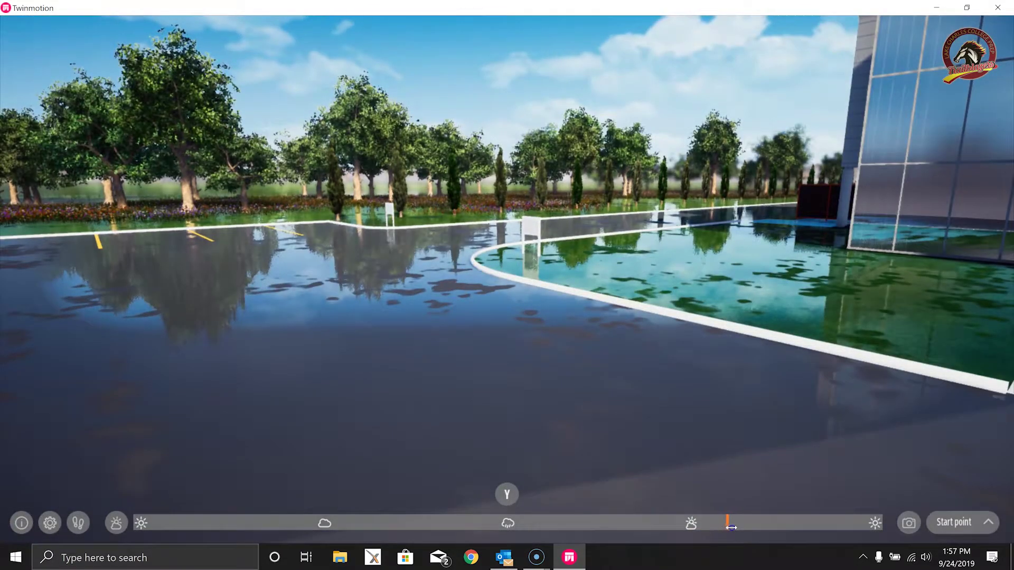
{"action": "left_click_drag", "start_coordinate": [724, 352], "coordinate": [728, 416]}
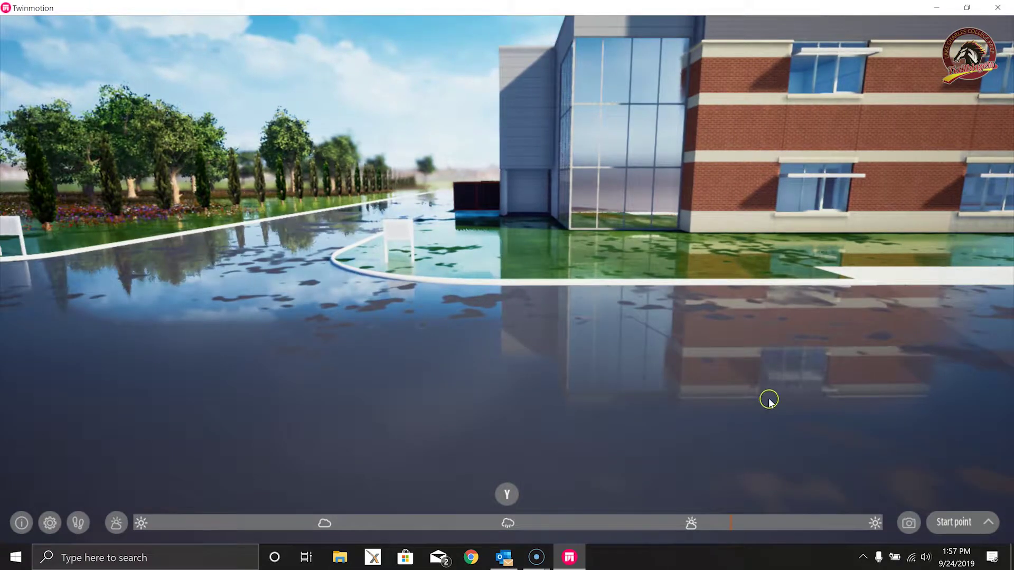
{"action": "left_click_drag", "start_coordinate": [697, 360], "coordinate": [32, 301]}
{"action": "key", "text": "w"}
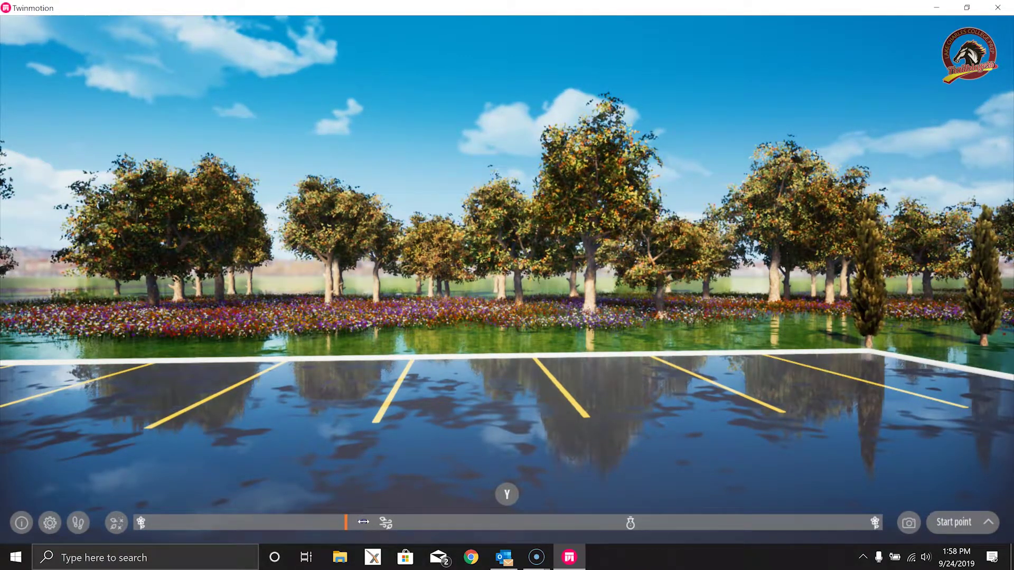
Move the season from autumn to snowy winter with bare trees, facing the cypress row beside the parking lot
{"action": "left_click_drag", "start_coordinate": [504, 532], "coordinate": [547, 534]}
{"action": "mouse_move", "coordinate": [545, 449]}
{"action": "right_mouse_down"}
{"action": "mouse_move", "coordinate": [561, 452]}
{"action": "mouse_move", "coordinate": [543, 450]}
{"action": "right_mouse_up"}
{"action": "key", "text": "a"}
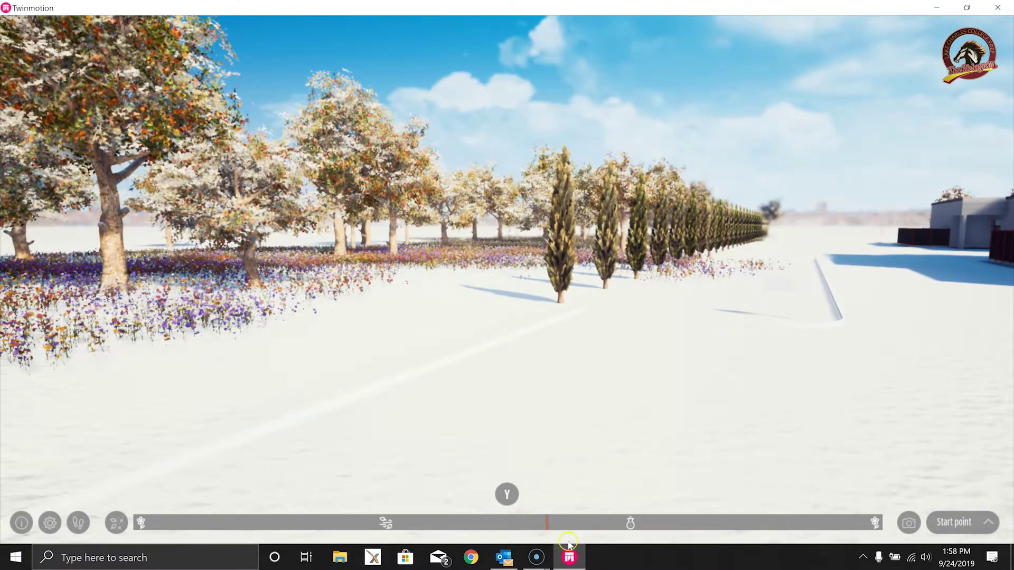
{"action": "left_click_drag", "start_coordinate": [547, 523], "coordinate": [593, 525]}
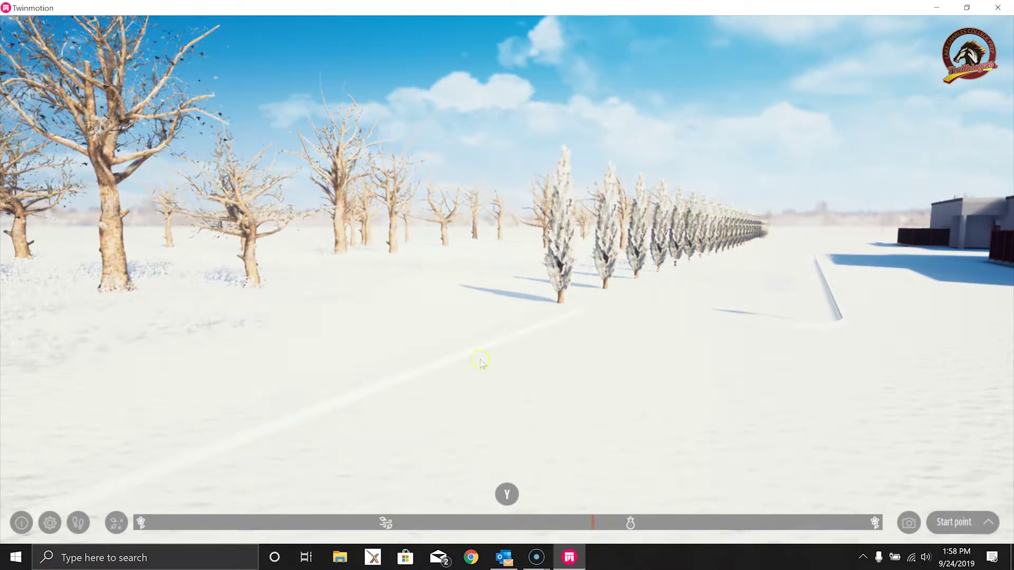
View the whole school from the air and compare seasons by switching to late summer and back to full winter
{"action": "mouse_move", "coordinate": [470, 349]}
{"action": "left_mouse_down"}
{"action": "mouse_move", "coordinate": [491, 353]}
{"action": "mouse_move", "coordinate": [470, 360]}
{"action": "mouse_move", "coordinate": [491, 353]}
{"action": "mouse_move", "coordinate": [477, 352]}
{"action": "left_mouse_up"}
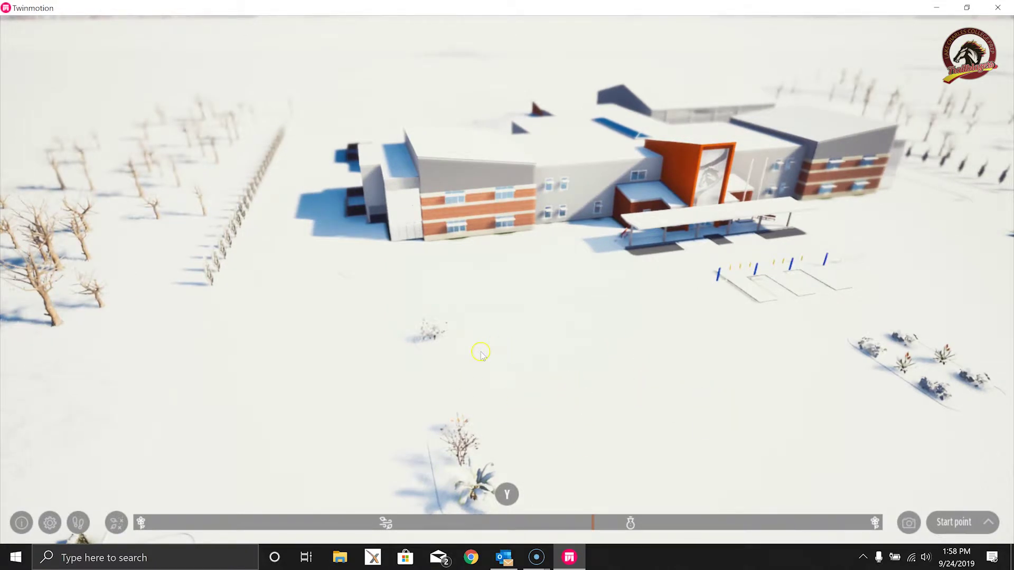
{"action": "left_click", "coordinate": [243, 522]}
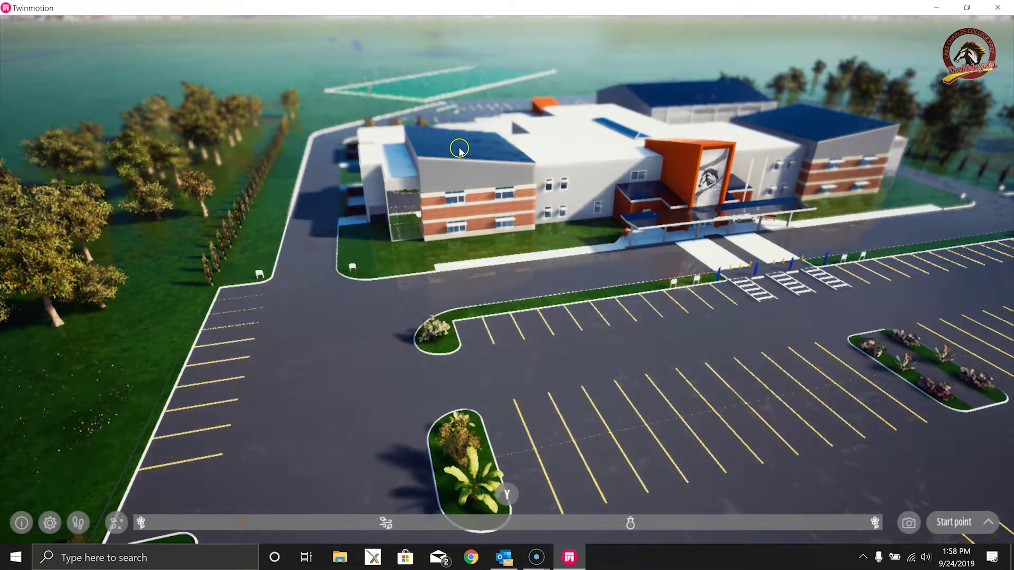
{"action": "left_click", "coordinate": [627, 524]}
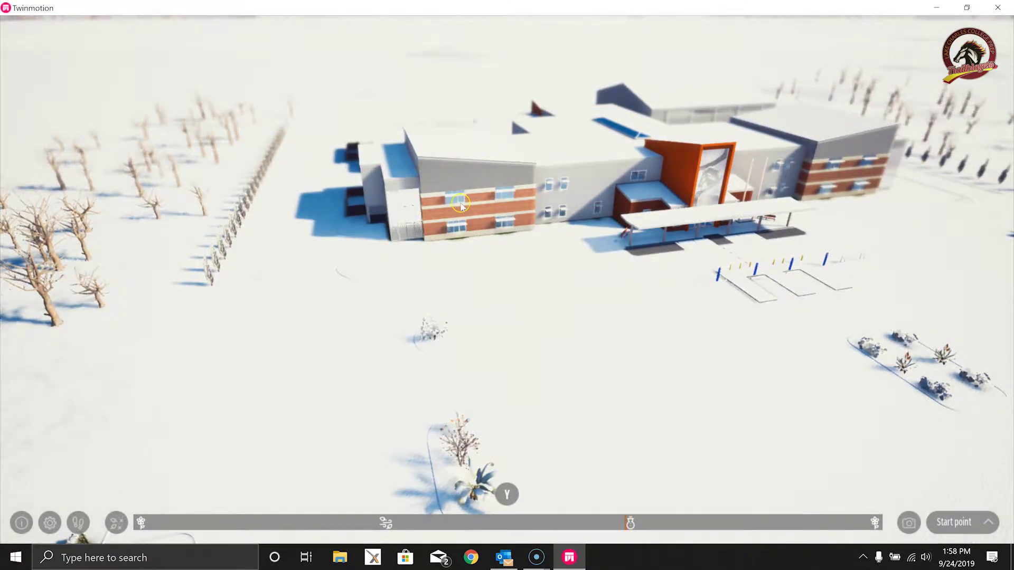
Fly down to the snow-covered main entrance and canopy, and examine the facade and accessible parking spaces up close and from farther back
{"action": "left_click_drag", "start_coordinate": [461, 201], "coordinate": [461, 203]}
{"action": "key", "text": "w"}
{"action": "key", "text": "Up"}
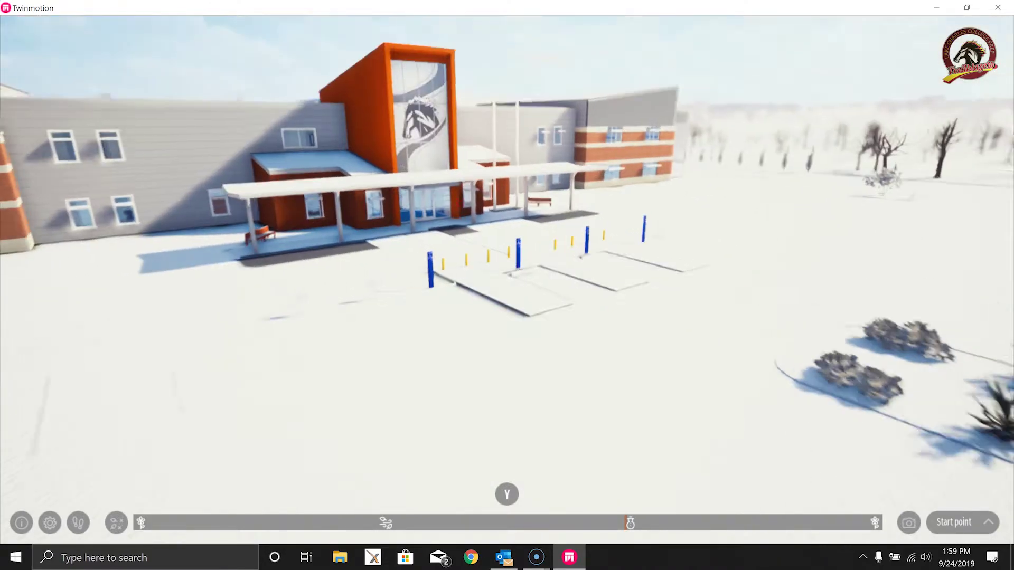
{"action": "key", "text": "Up"}
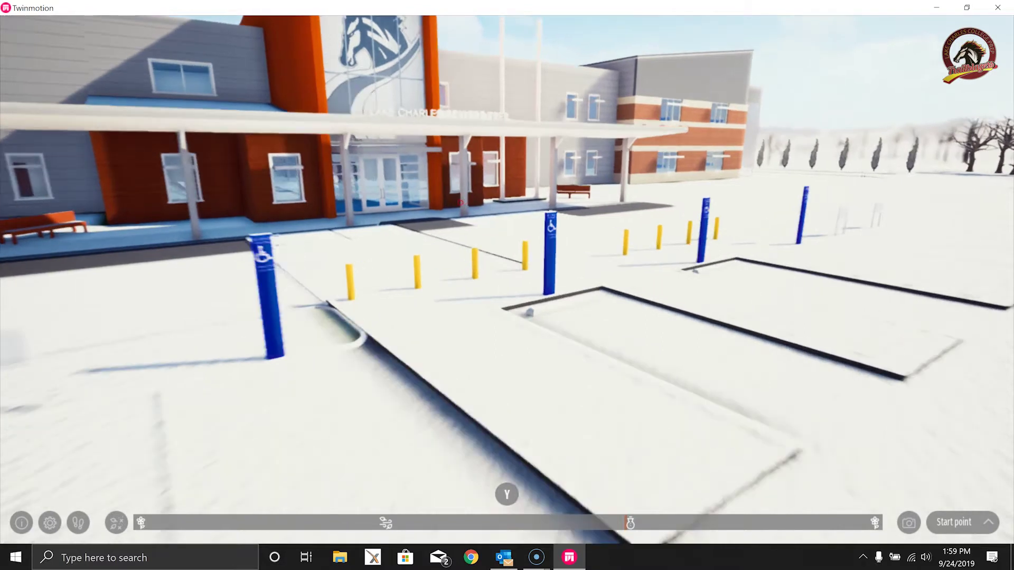
{"action": "key", "text": "Up"}
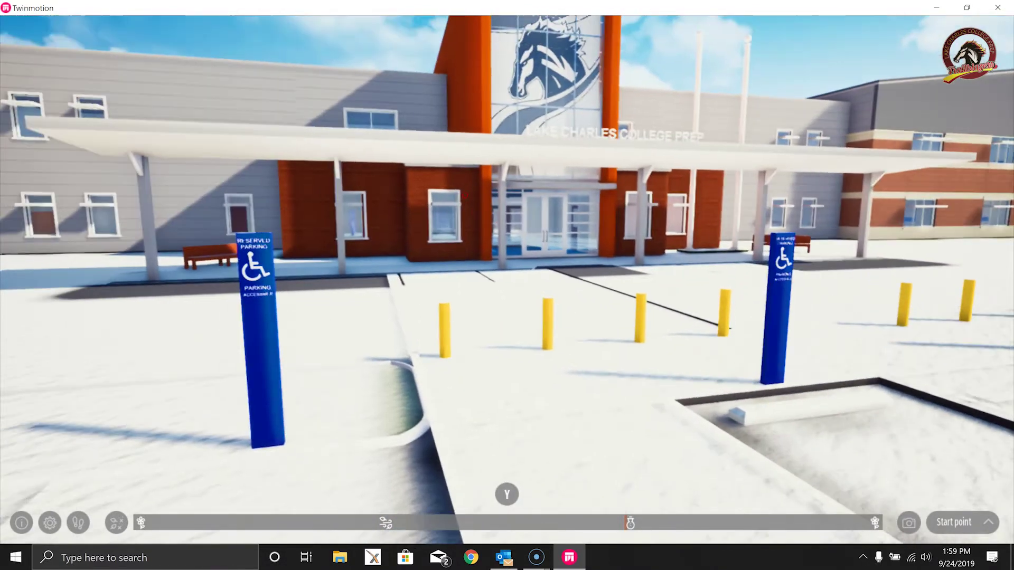
{"action": "key", "text": "Up"}
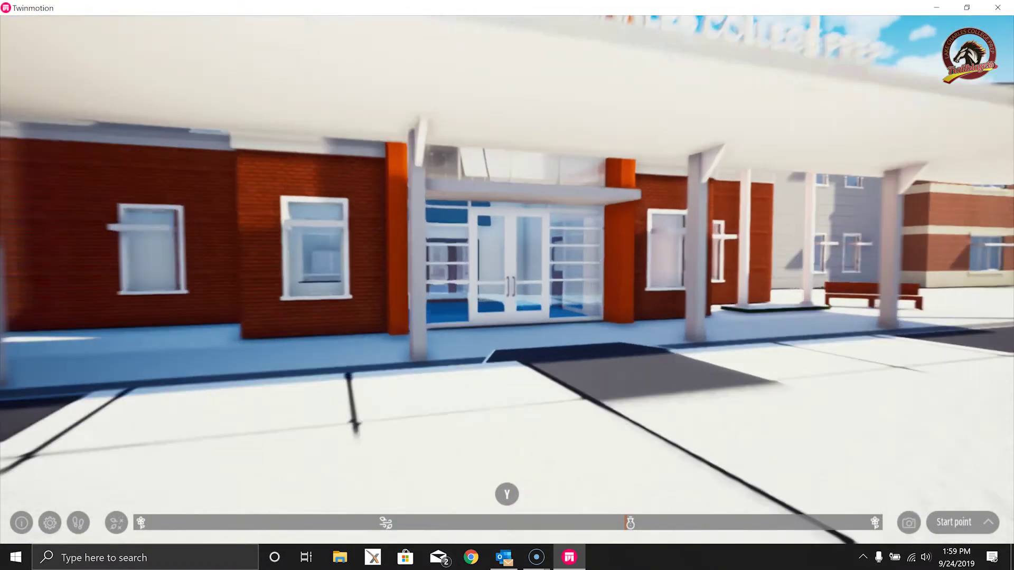
{"action": "mouse_move", "coordinate": [461, 204]}
{"action": "left_mouse_down"}
{"action": "mouse_move", "coordinate": [452, 203]}
{"action": "mouse_move", "coordinate": [470, 201]}
{"action": "left_mouse_up"}
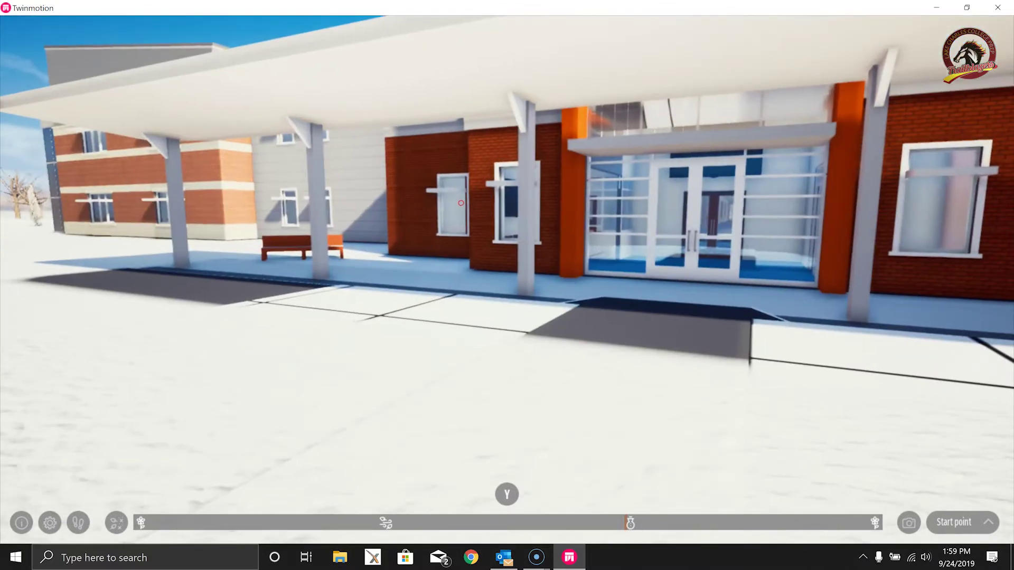
{"action": "key", "text": "Down"}
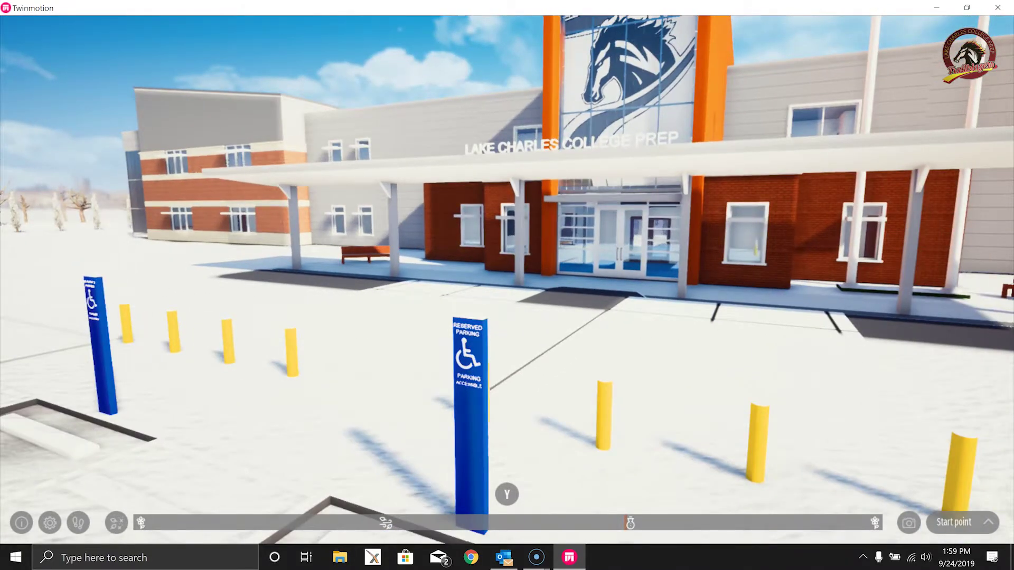
{"action": "key", "text": "Down"}
{"action": "left_click_drag", "start_coordinate": [469, 201], "coordinate": [461, 203]}
{"action": "key", "text": "Left"}
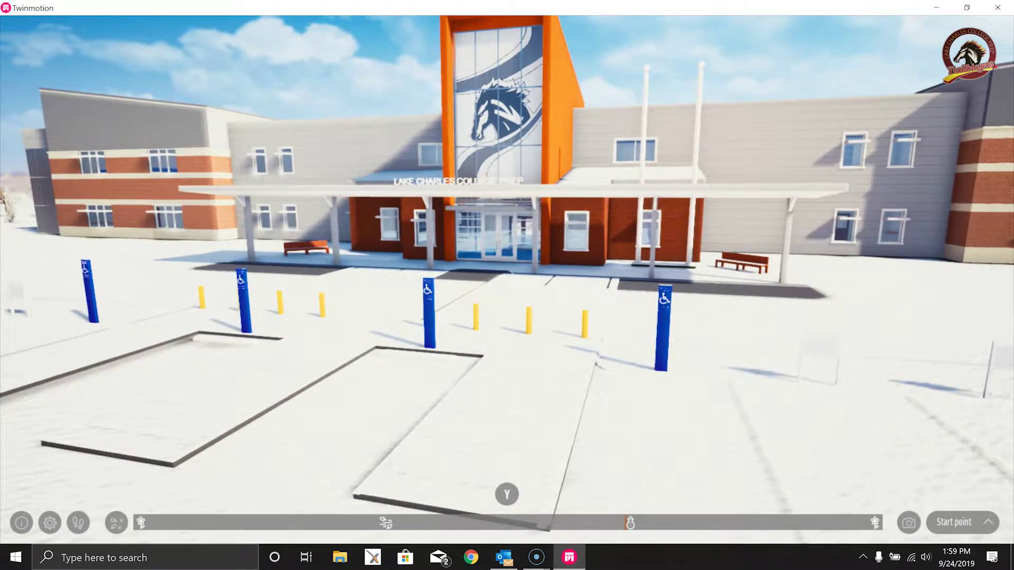
Back away from the entrance, move the season from winter towards spring, and turn to view the parking lot and planting beds
{"action": "key", "text": "Down"}
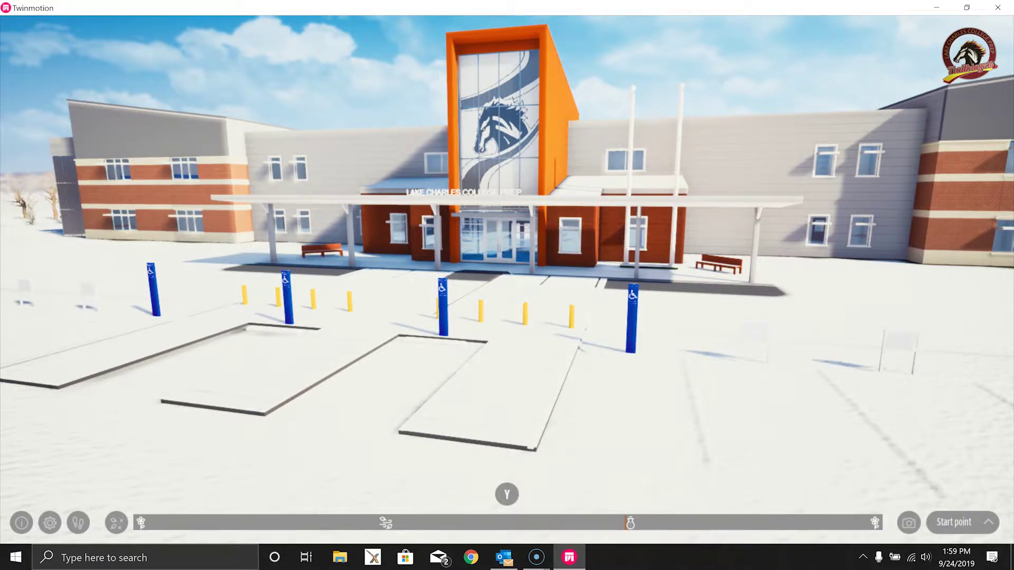
{"action": "key", "text": "Down"}
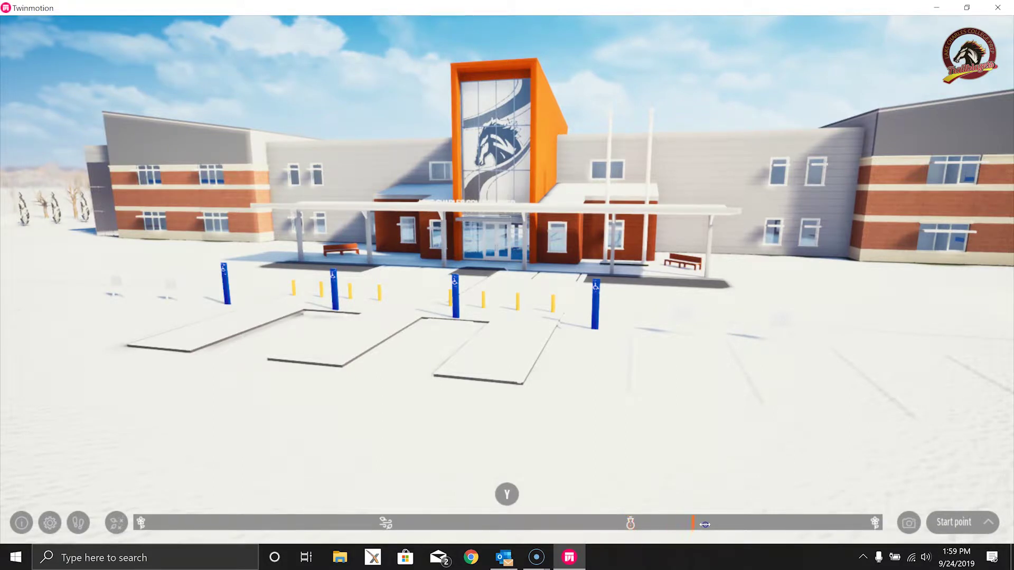
{"action": "left_click_drag", "start_coordinate": [762, 522], "coordinate": [800, 522]}
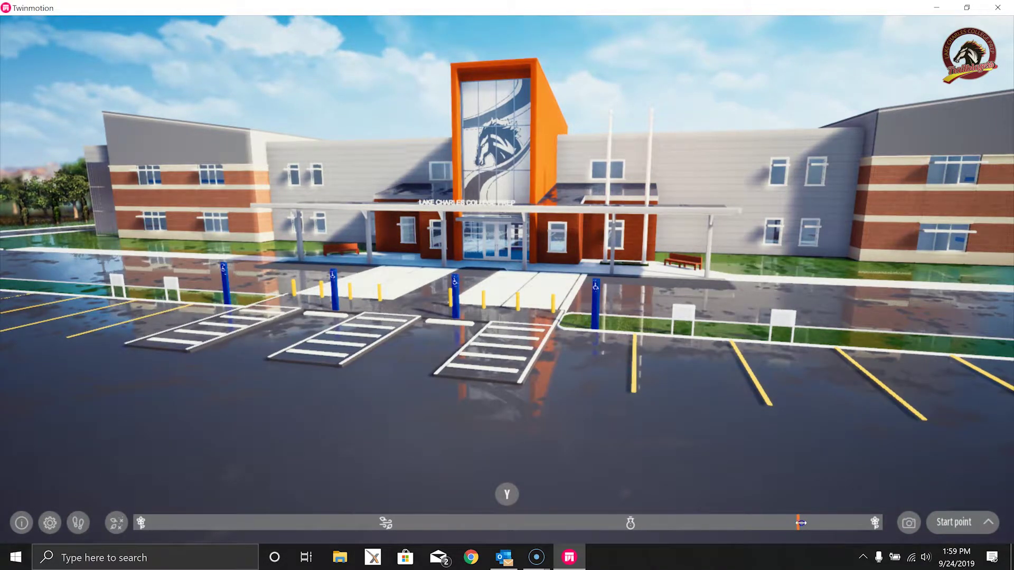
{"action": "right_click_drag", "start_coordinate": [669, 406], "coordinate": [726, 421]}
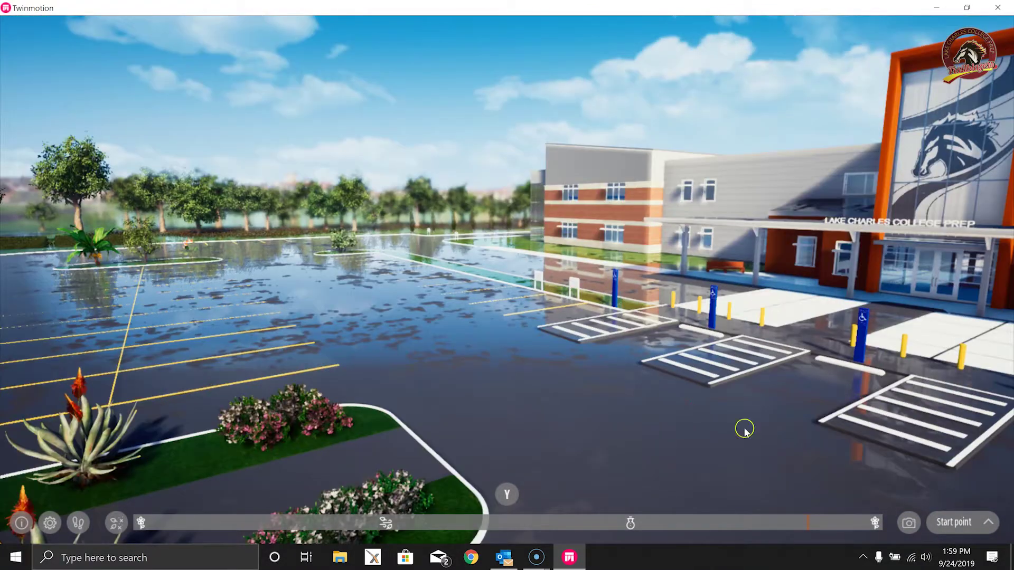
Compare the parking lot's planting beds up close in snowy winter and in spring by moving the season back and forth
{"action": "left_click_drag", "start_coordinate": [798, 519], "coordinate": [732, 521]}
{"action": "left_click_drag", "start_coordinate": [438, 425], "coordinate": [460, 469]}
{"action": "key", "text": "w"}
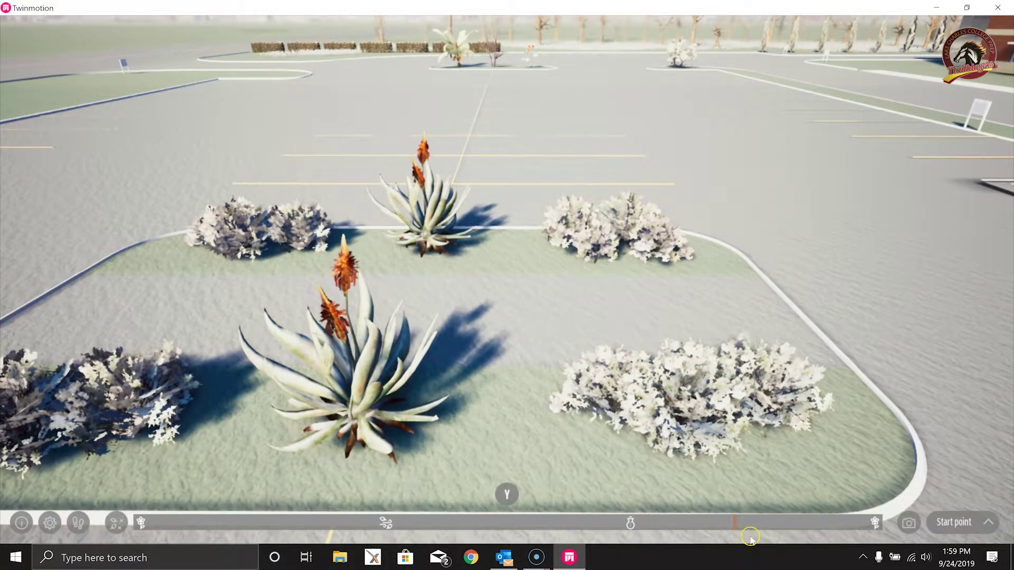
{"action": "left_click_drag", "start_coordinate": [735, 523], "coordinate": [802, 520]}
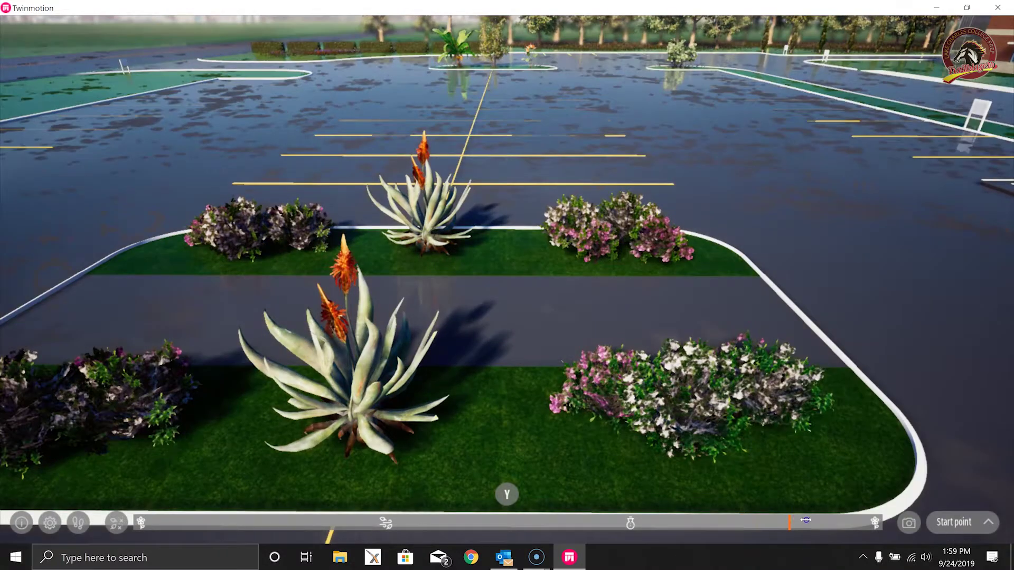
Set the weather midway between sunny and cloudy, and move the season to spring at the very start of its range
{"action": "left_click", "coordinate": [118, 523]}
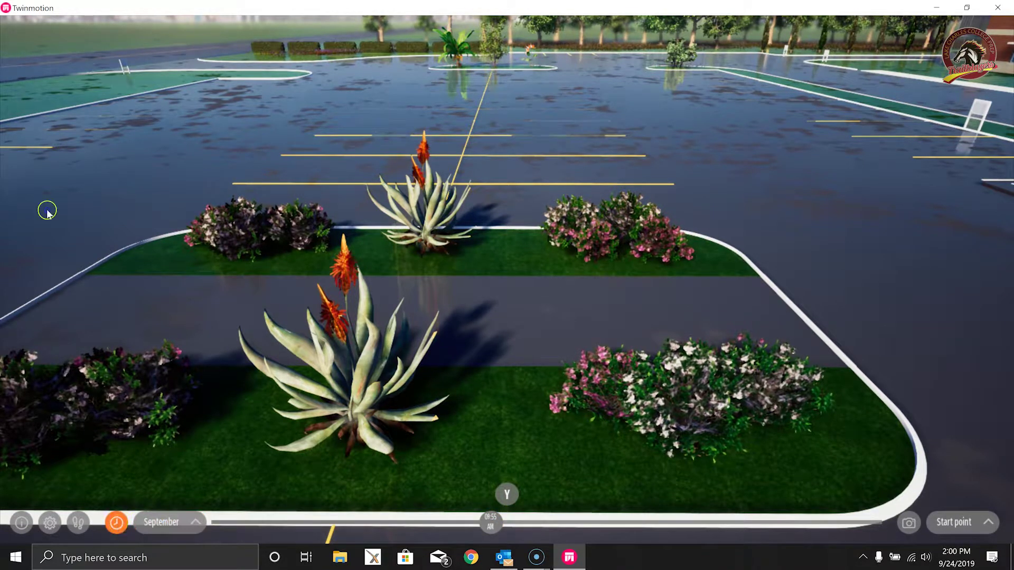
{"action": "left_click", "coordinate": [117, 524]}
{"action": "mouse_move", "coordinate": [180, 528]}
{"action": "left_mouse_down"}
{"action": "mouse_move", "coordinate": [757, 528]}
{"action": "mouse_move", "coordinate": [782, 541]}
{"action": "mouse_move", "coordinate": [686, 526]}
{"action": "mouse_move", "coordinate": [235, 521]}
{"action": "left_mouse_up"}
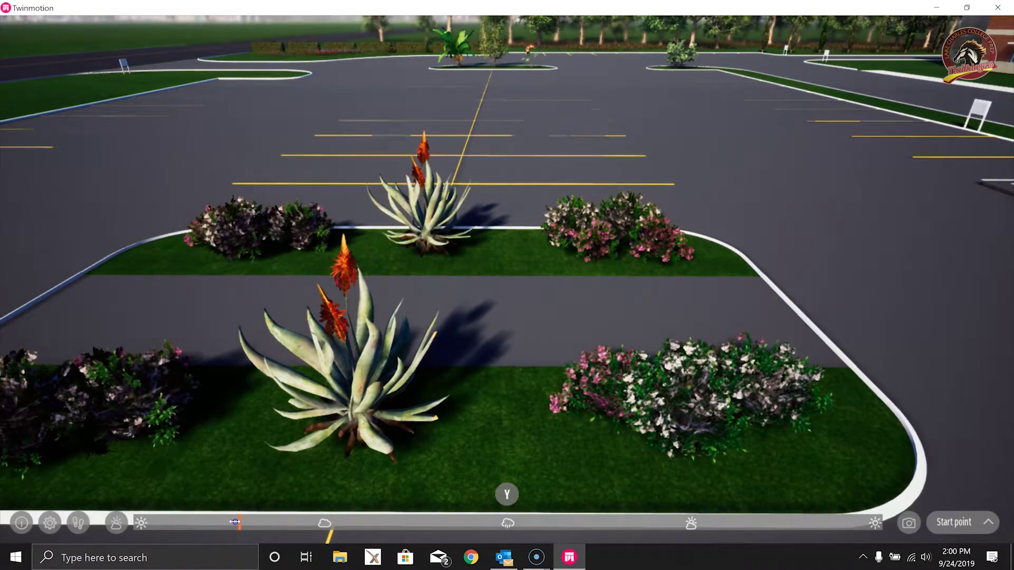
{"action": "left_click", "coordinate": [117, 523]}
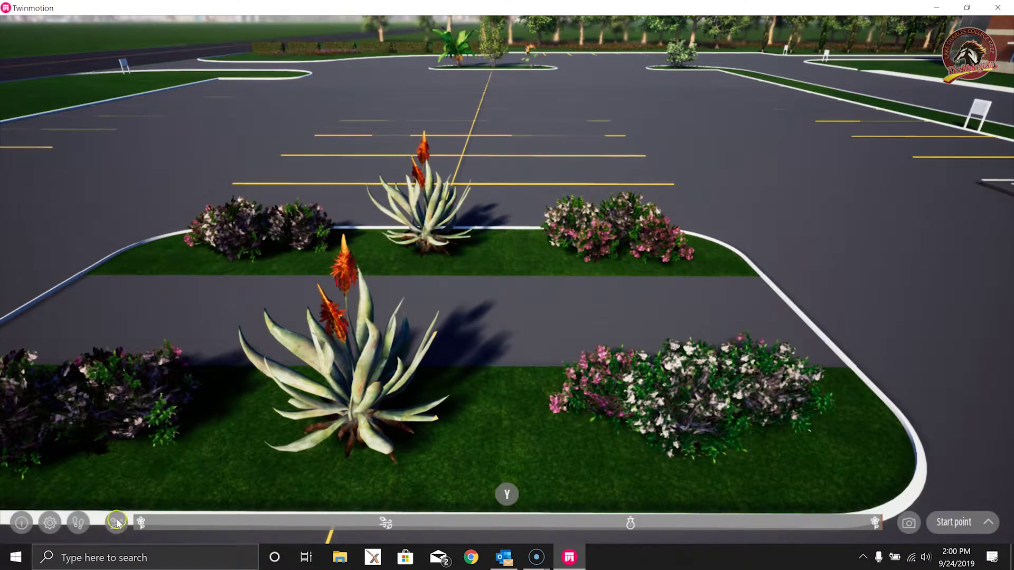
{"action": "mouse_move", "coordinate": [276, 523]}
{"action": "left_mouse_down"}
{"action": "mouse_move", "coordinate": [698, 534]}
{"action": "mouse_move", "coordinate": [141, 522]}
{"action": "left_mouse_up"}
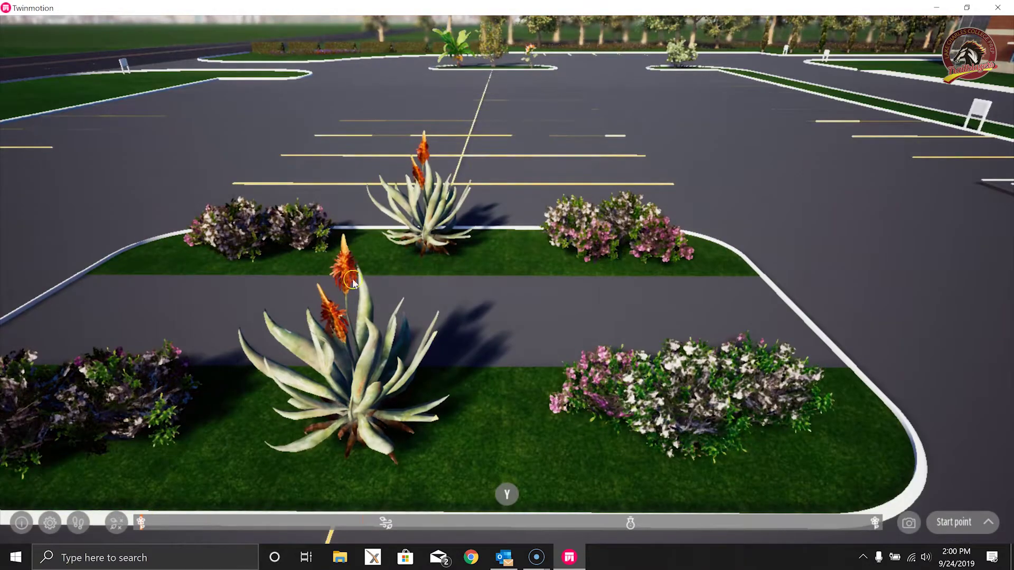
Fly back across the parking lot to the monument sign, and frame the sign beside the school's full front facade
{"action": "right_click_drag", "start_coordinate": [356, 266], "coordinate": [185, 261]}
{"action": "key", "text": "w"}
{"action": "right_click_drag", "start_coordinate": [613, 287], "coordinate": [369, 285]}
{"action": "key", "text": "a"}
{"action": "key", "text": "s"}
{"action": "key", "text": "d"}
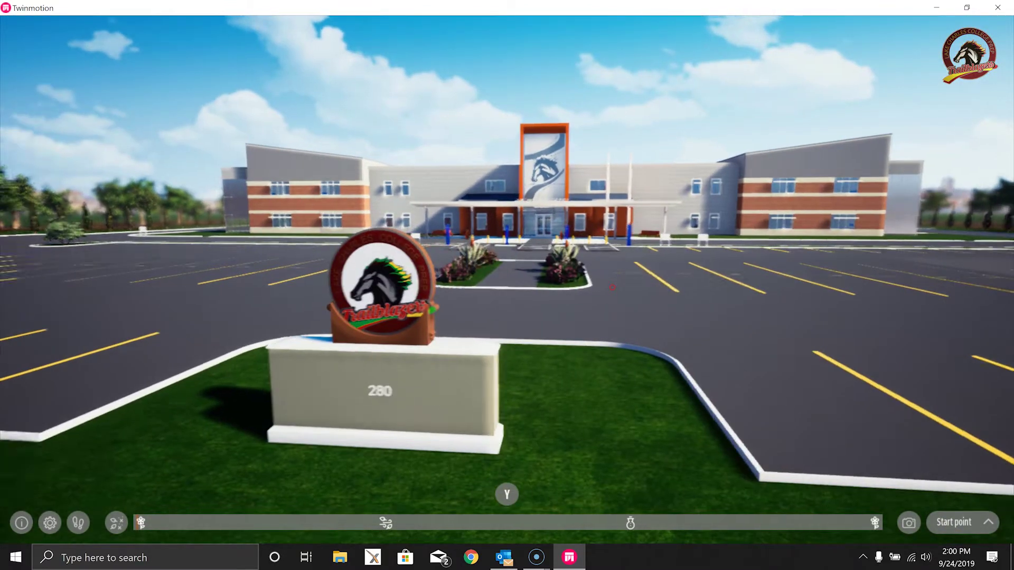
{"action": "key", "text": "Right"}
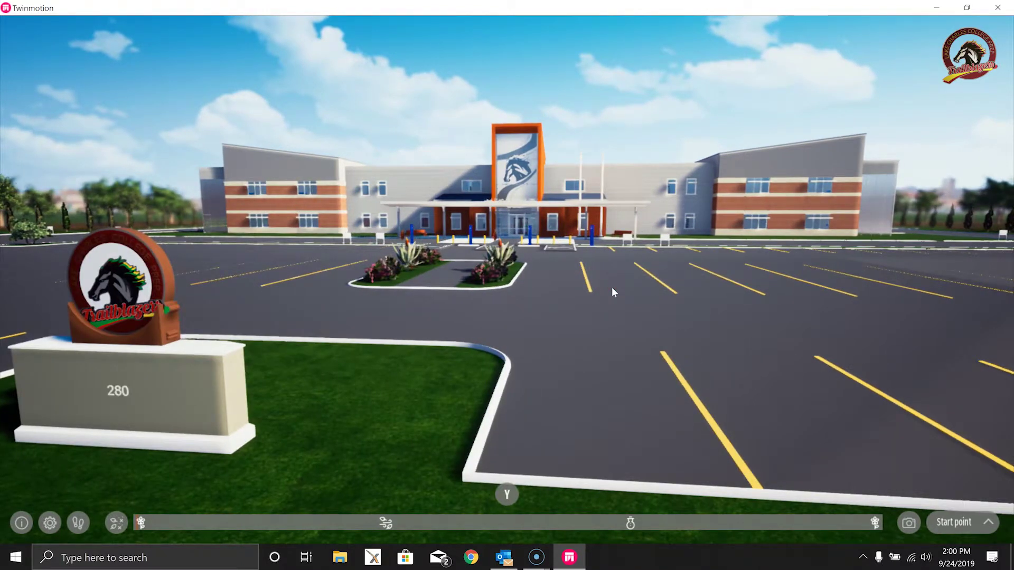